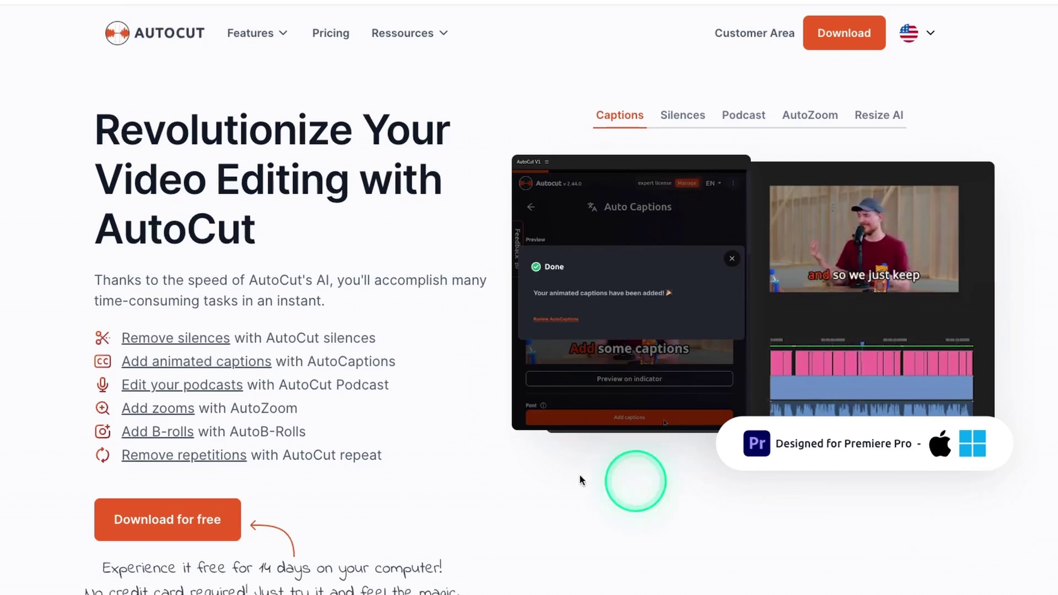
- Go from the AutoCut homepage to the extension's download page with its macOS and Windows options
left_click(176, 538)
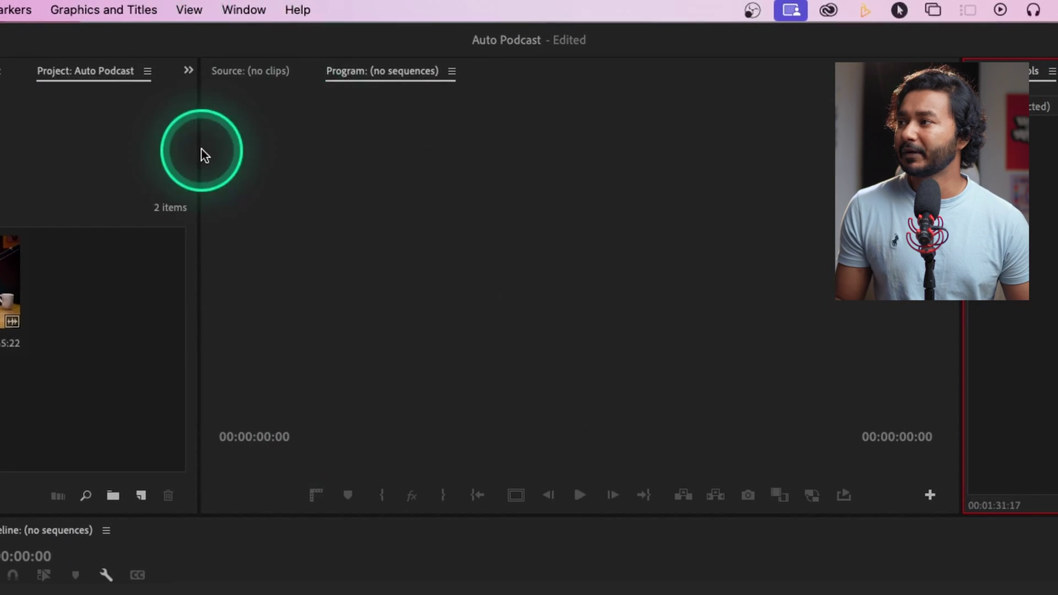
left_click(256, 9)
left_click(279, 79)
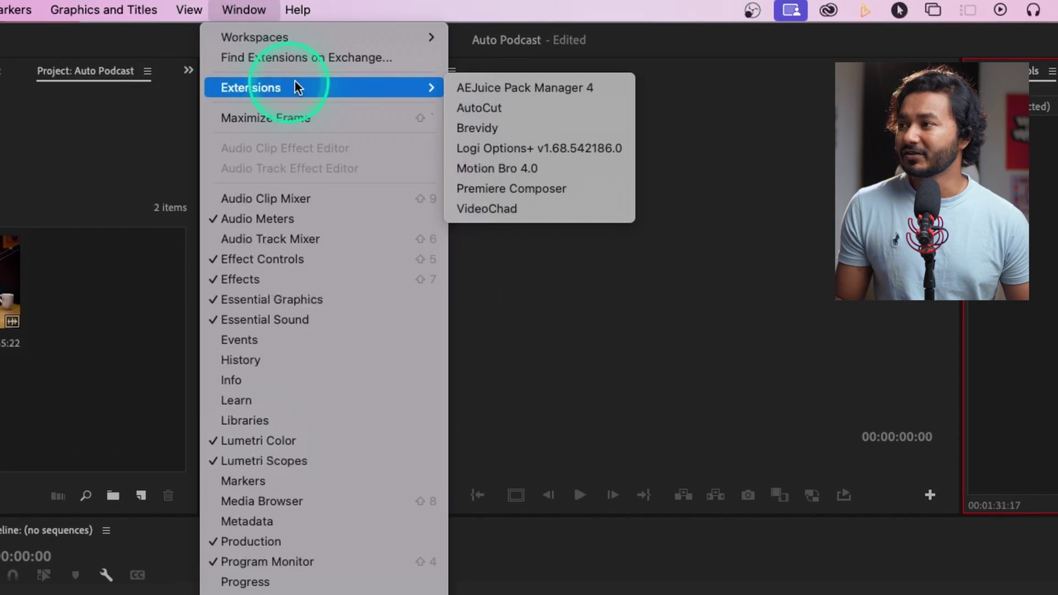
left_click(558, 127)
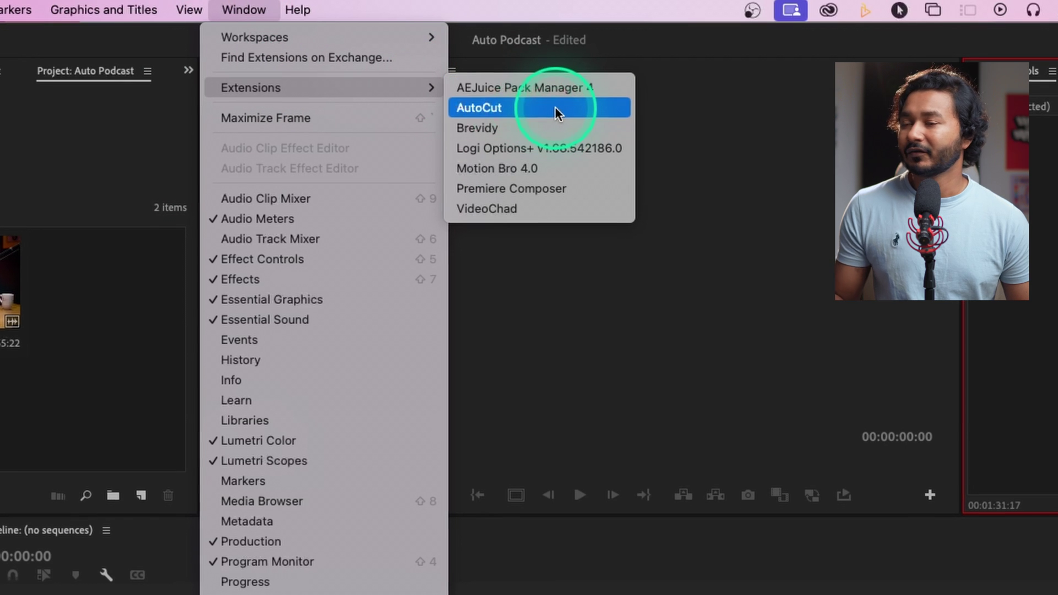
left_click(0, 386)
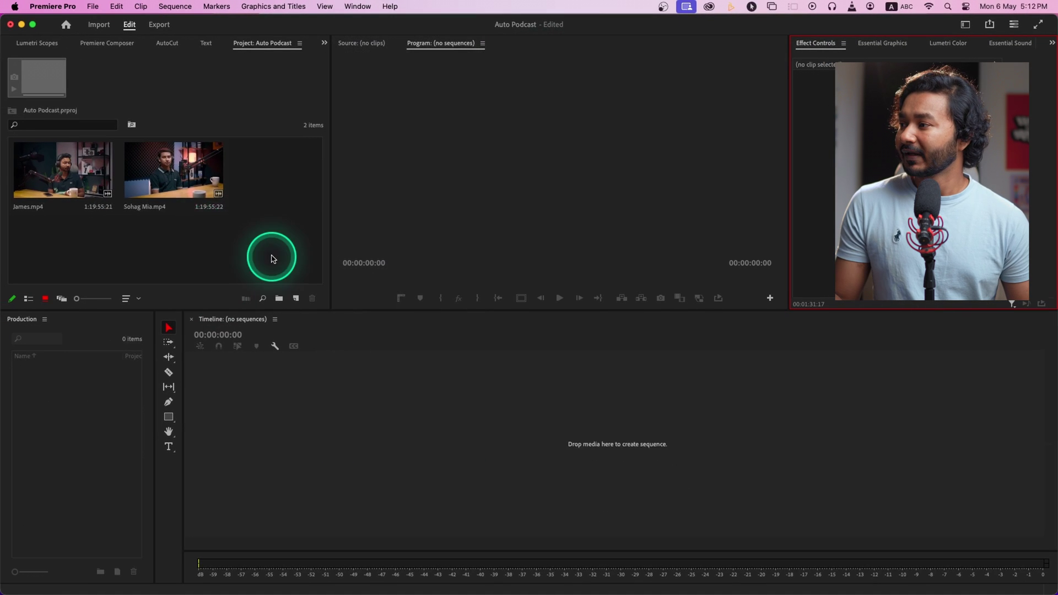
left_click(33, 172)
left_click(185, 175)
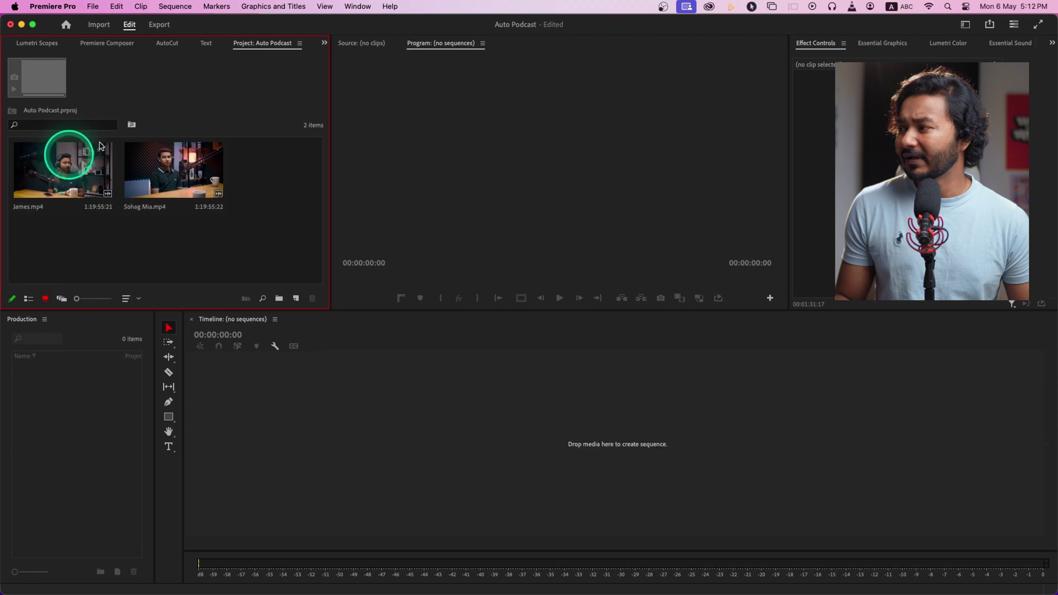
left_click_drag(101, 145, 309, 444)
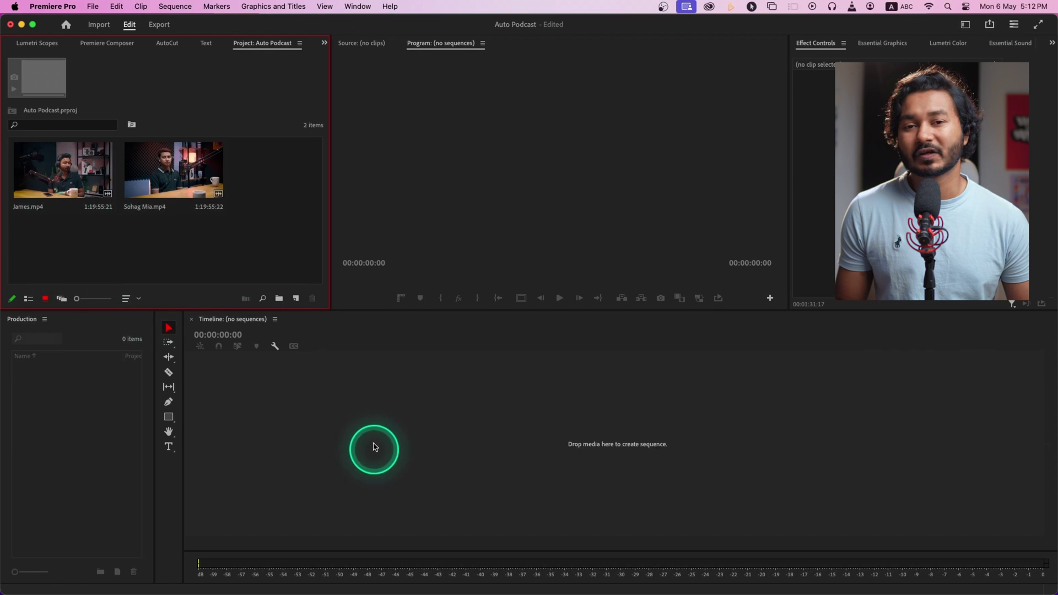
left_click(41, 177)
left_click_drag(353, 444, 349, 439)
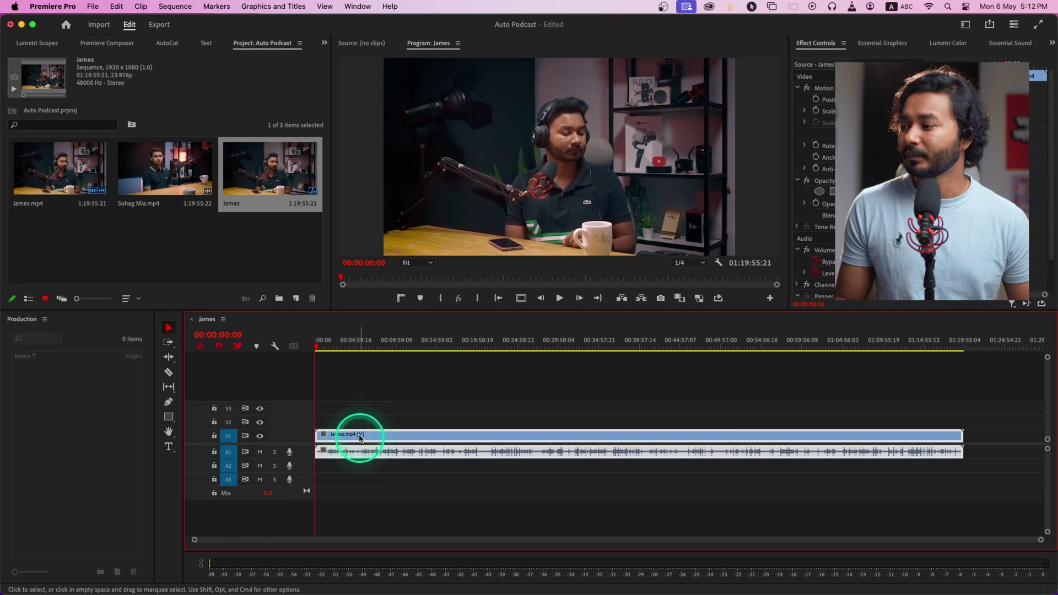
double_click(297, 443)
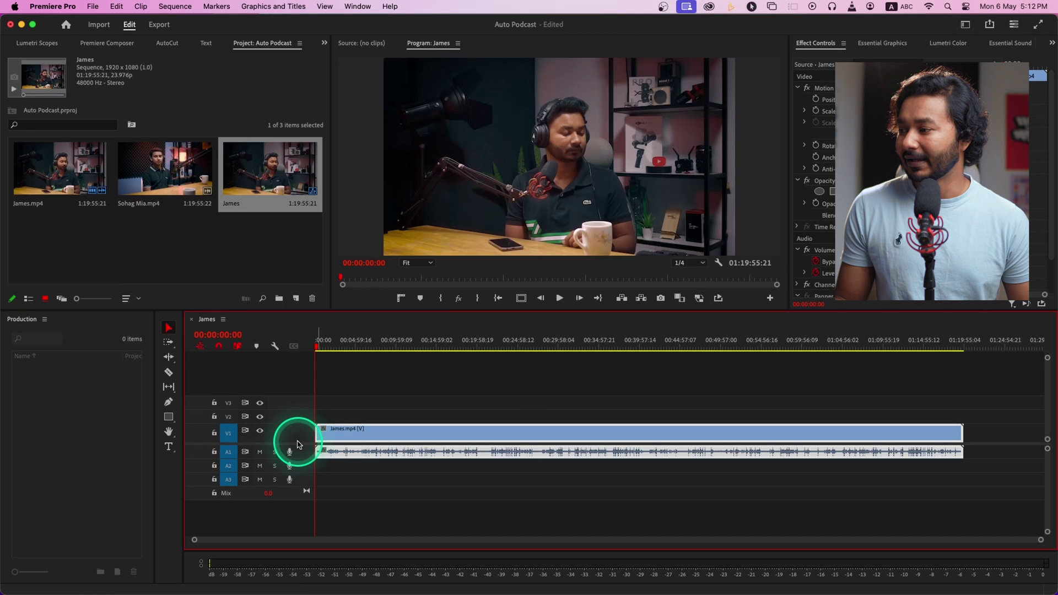
double_click(297, 454)
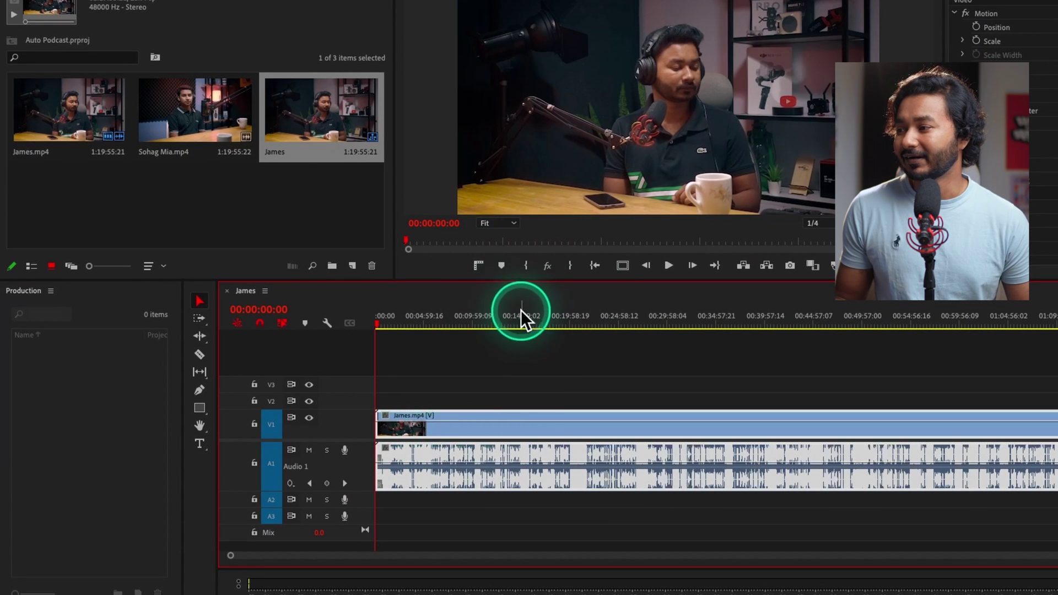
left_click_drag(196, 102, 385, 400)
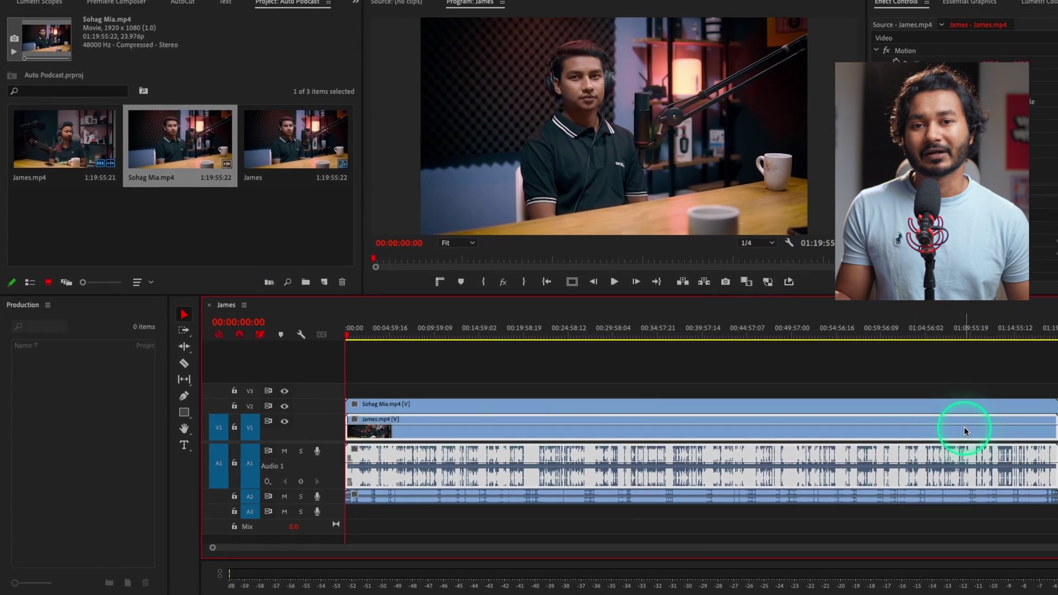
key("backslash")
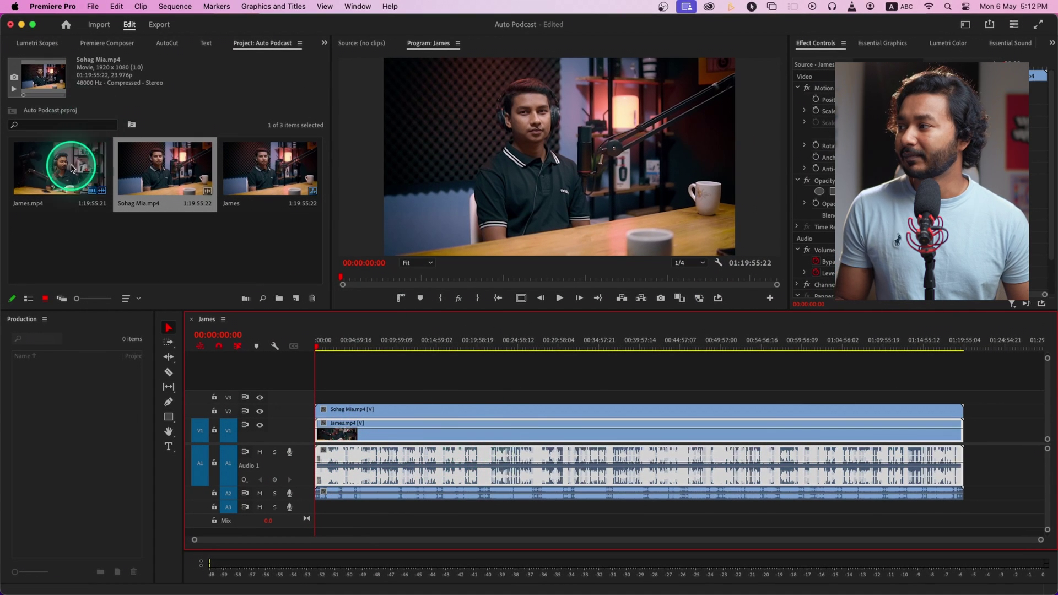
double_click(72, 168)
left_click_drag(402, 282, 573, 278)
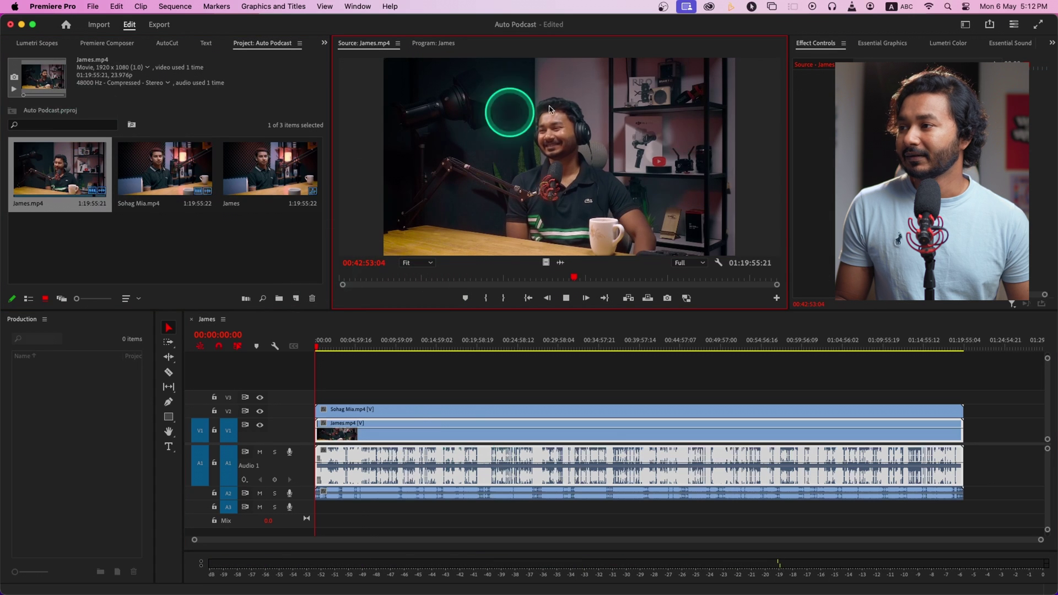
key("space")
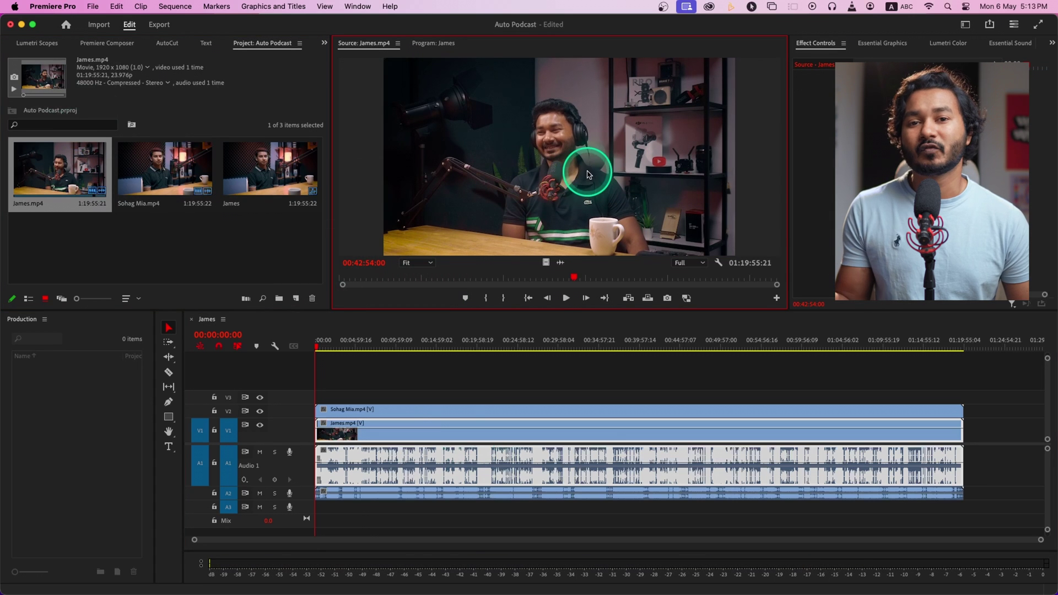
double_click(145, 145)
left_click_drag(374, 278, 393, 277)
key("space")
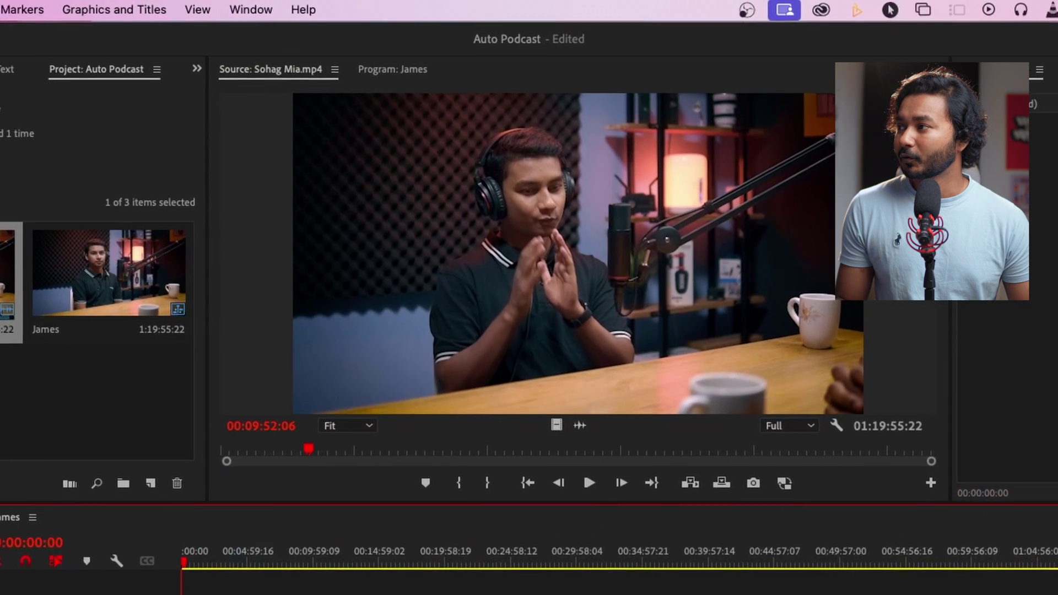
- Launch the AutoCut panel from Window > Extensions and start AutoCut Podcast
left_click(357, 6)
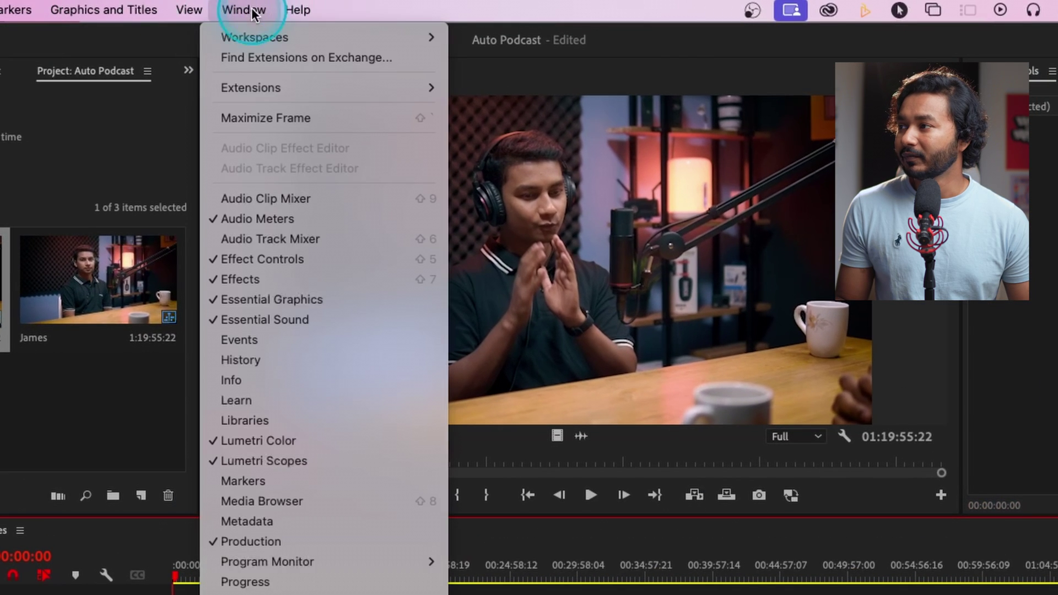
mouse_move(295, 87)
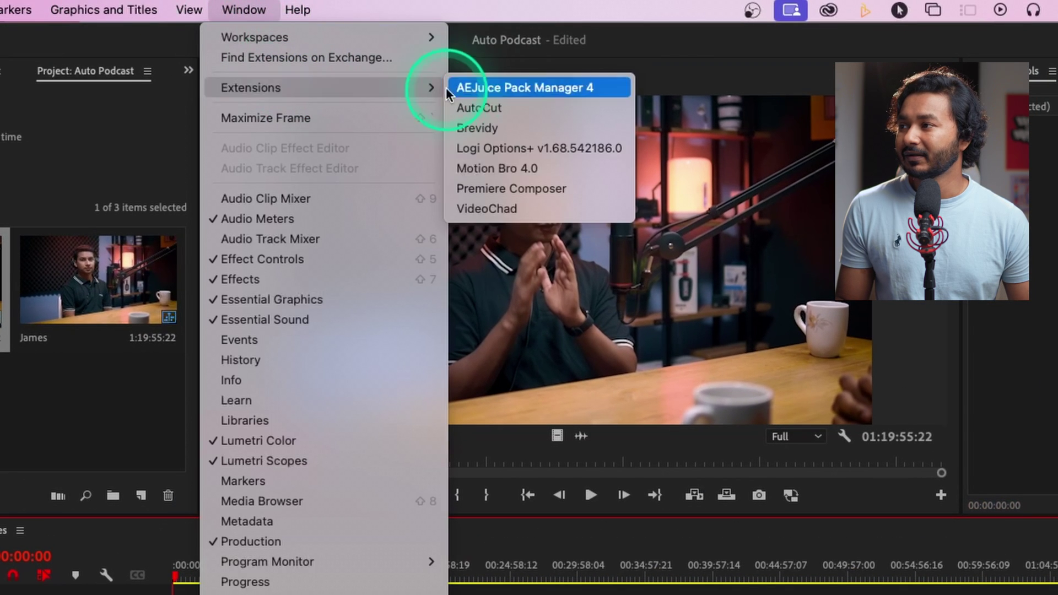
left_click(485, 107)
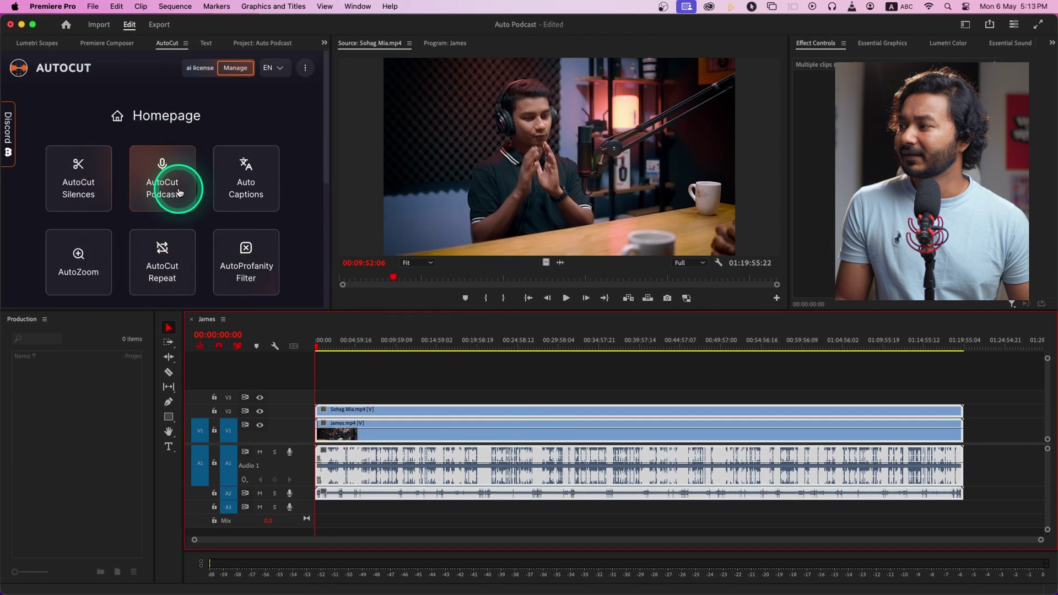
left_click(179, 191)
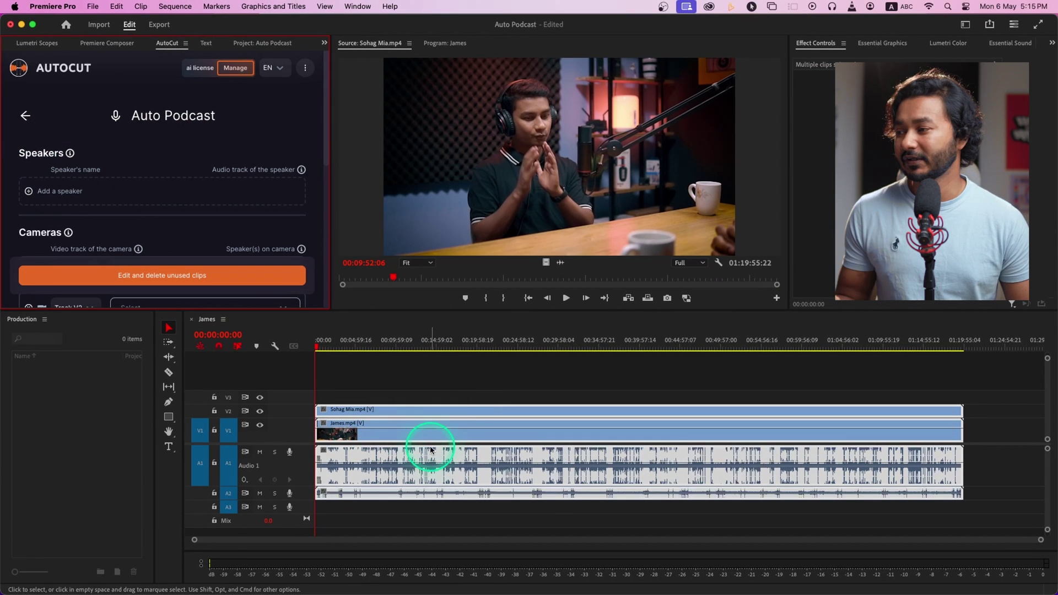
- Add two speakers to the Auto Podcast setup, naming the first
left_click(372, 396)
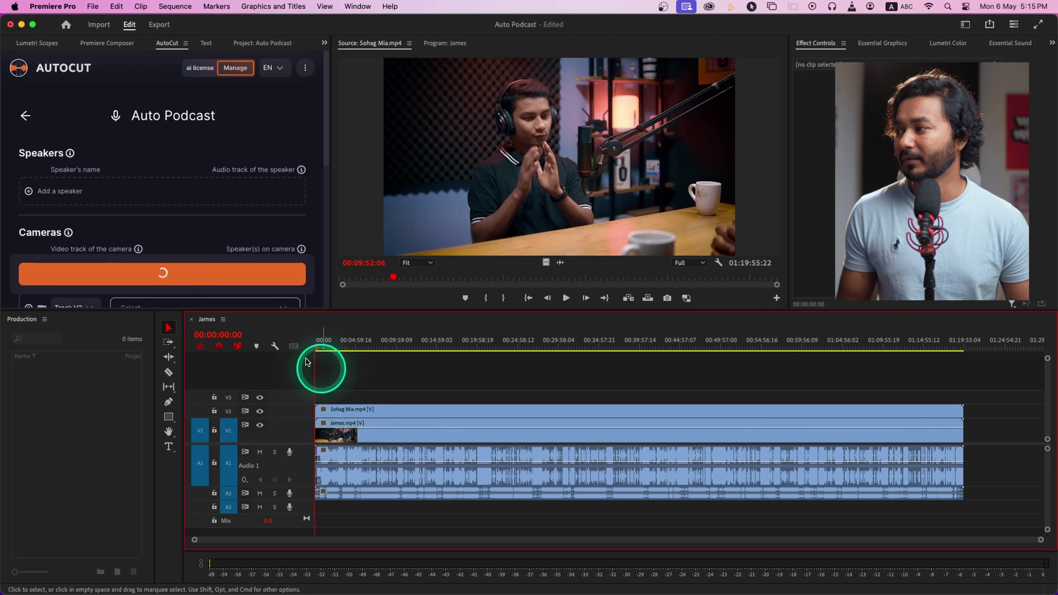
left_click(90, 190)
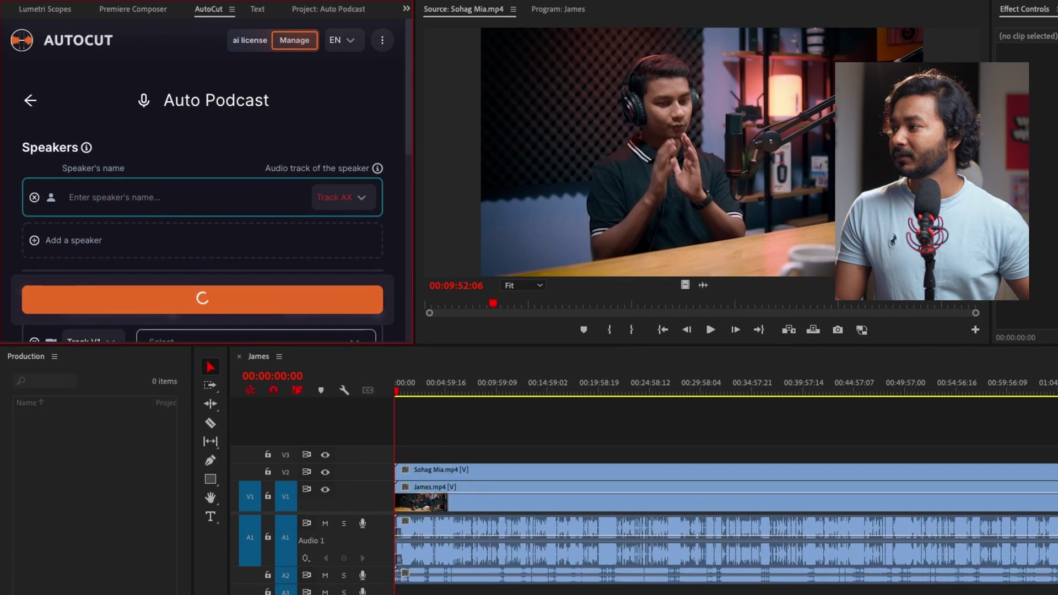
left_click(131, 198)
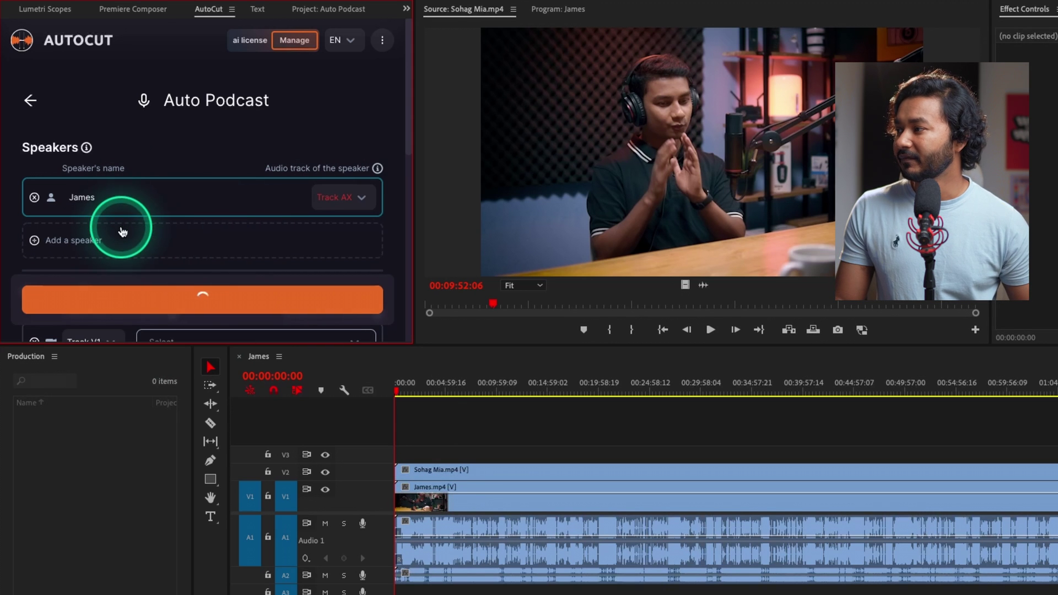
left_click(100, 240)
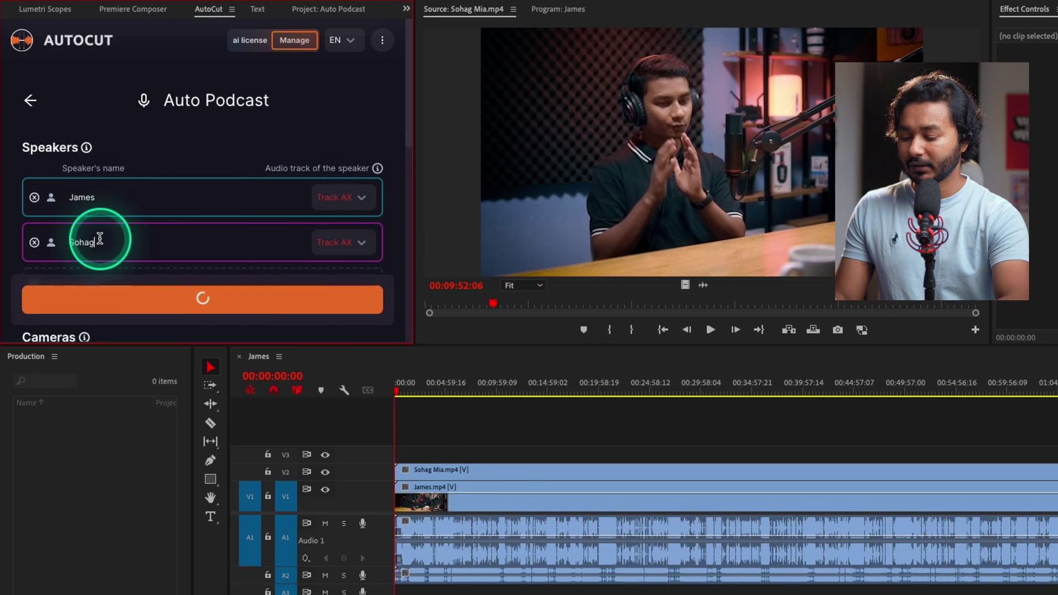
- Assign audio Track A1 to the first speaker and Track A2 to the second
left_click(364, 197)
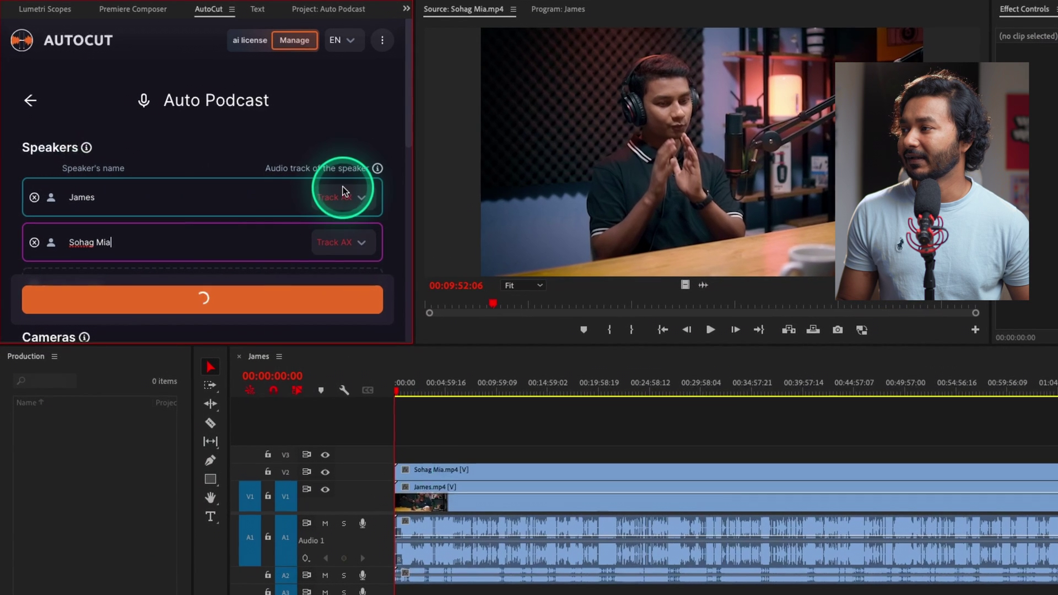
left_click(346, 200)
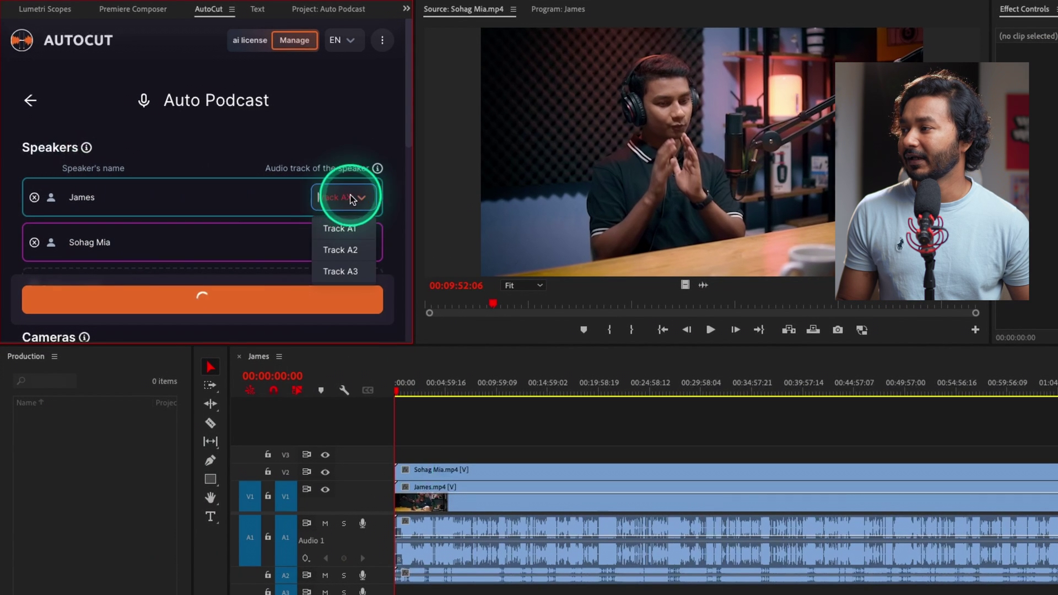
left_click(344, 234)
left_click(331, 246)
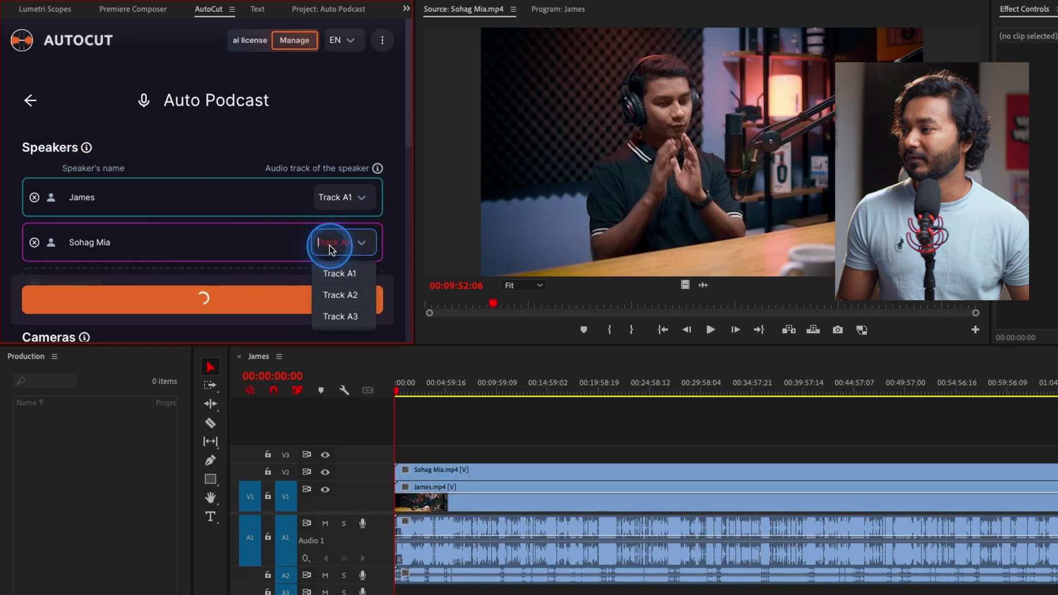
left_click(347, 296)
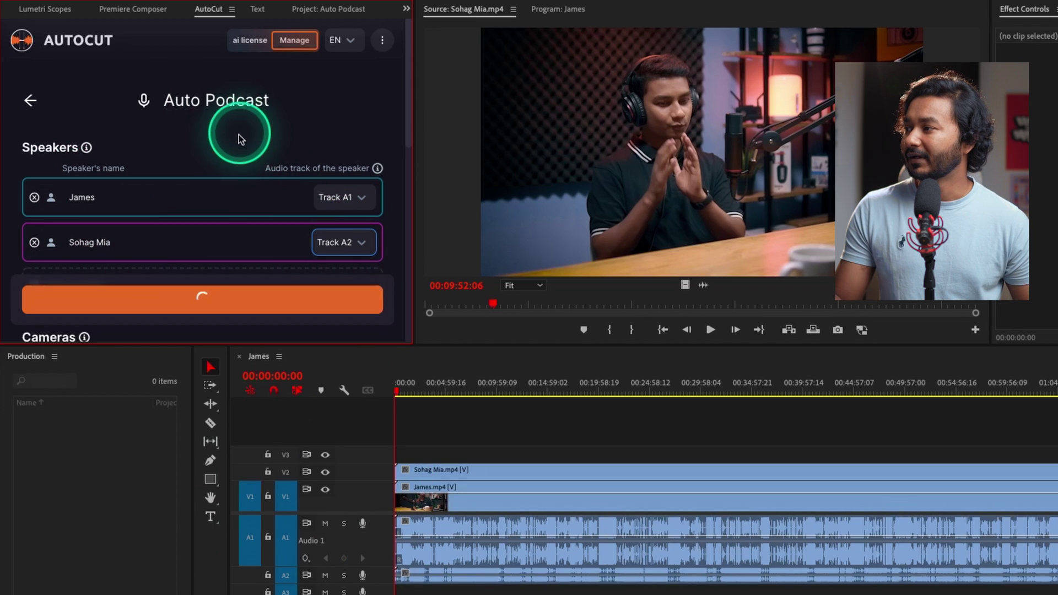
scroll(238, 134, "down", 3)
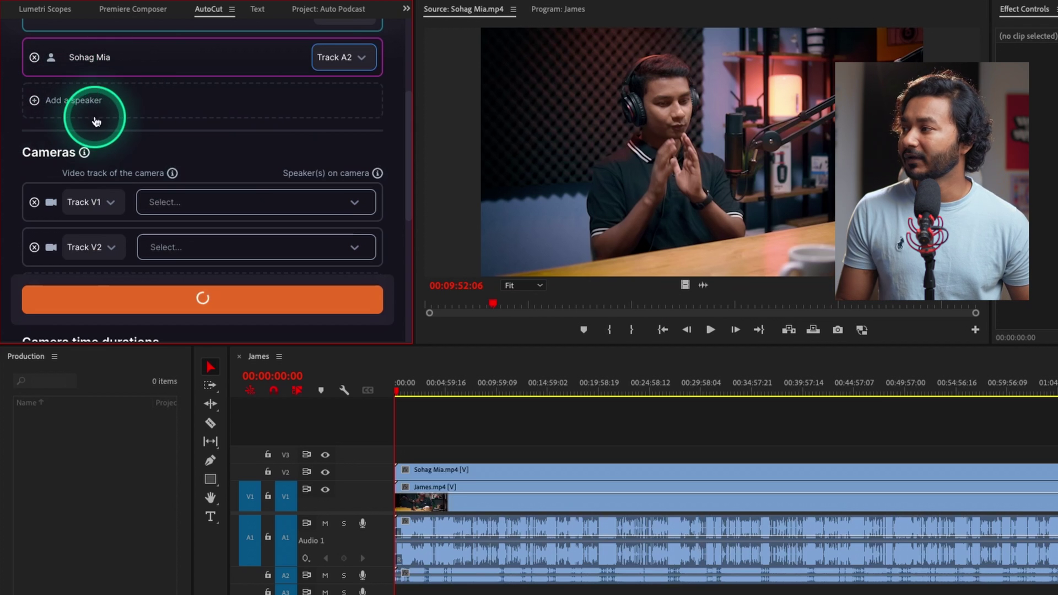
- Put the first speaker on camera Track V1 and the second speaker on Track V2
scroll(33, 111, "down", 2)
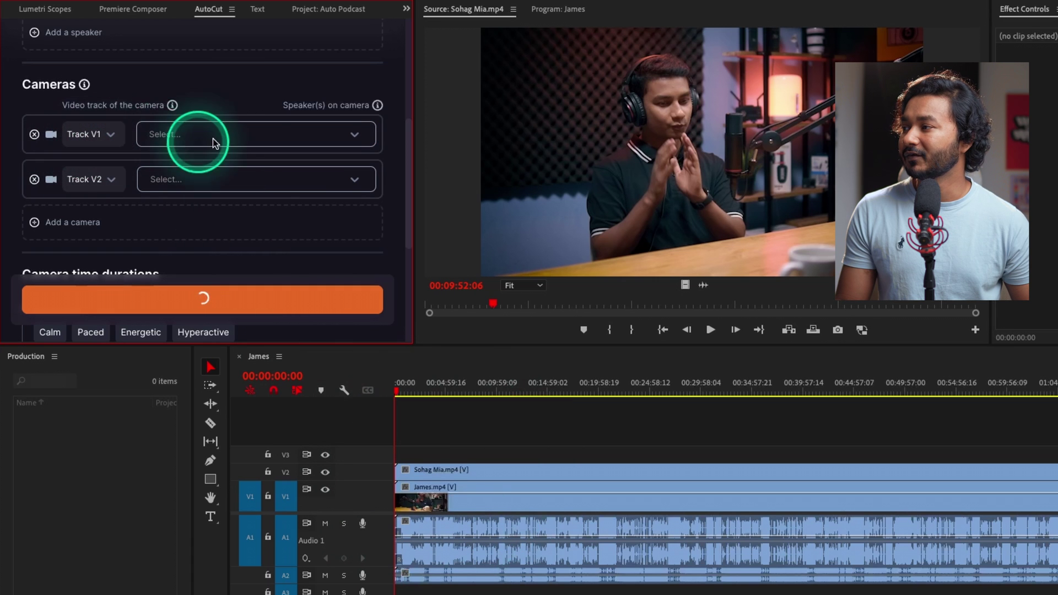
left_click(236, 135)
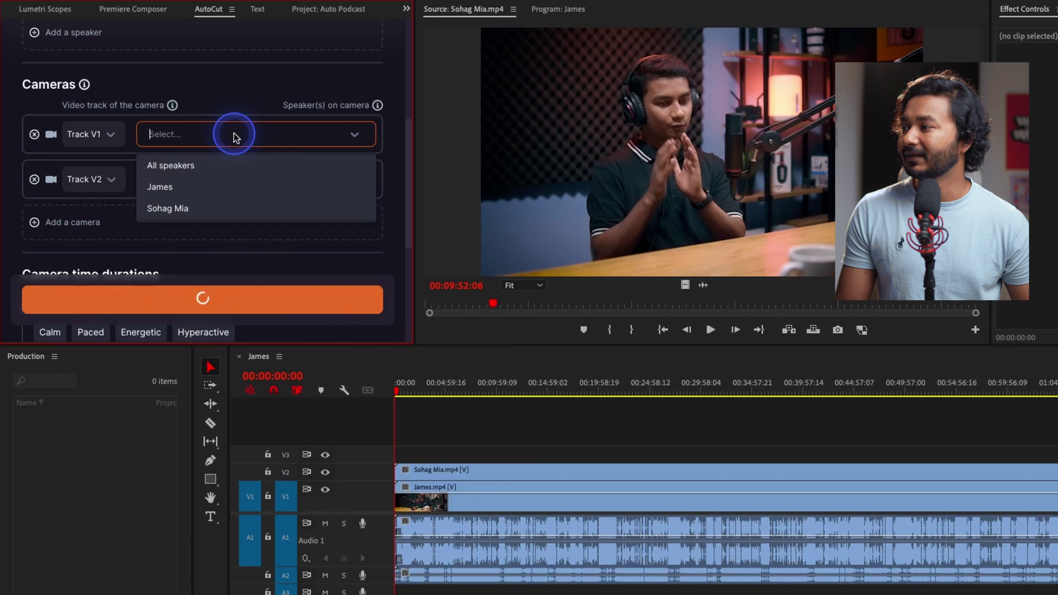
left_click(200, 186)
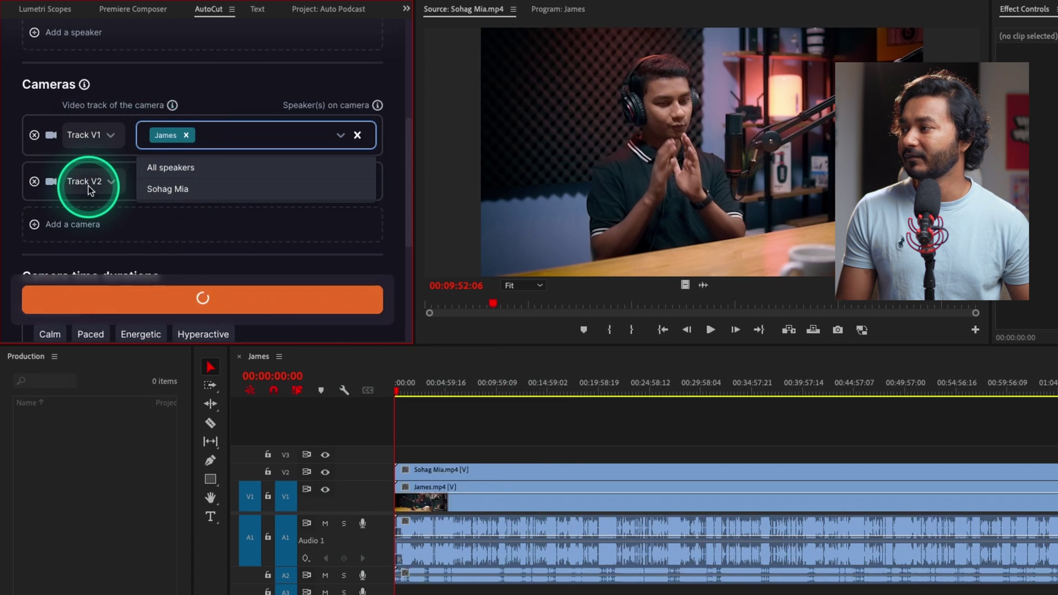
left_click(394, 177)
left_click(307, 181)
left_click(213, 254)
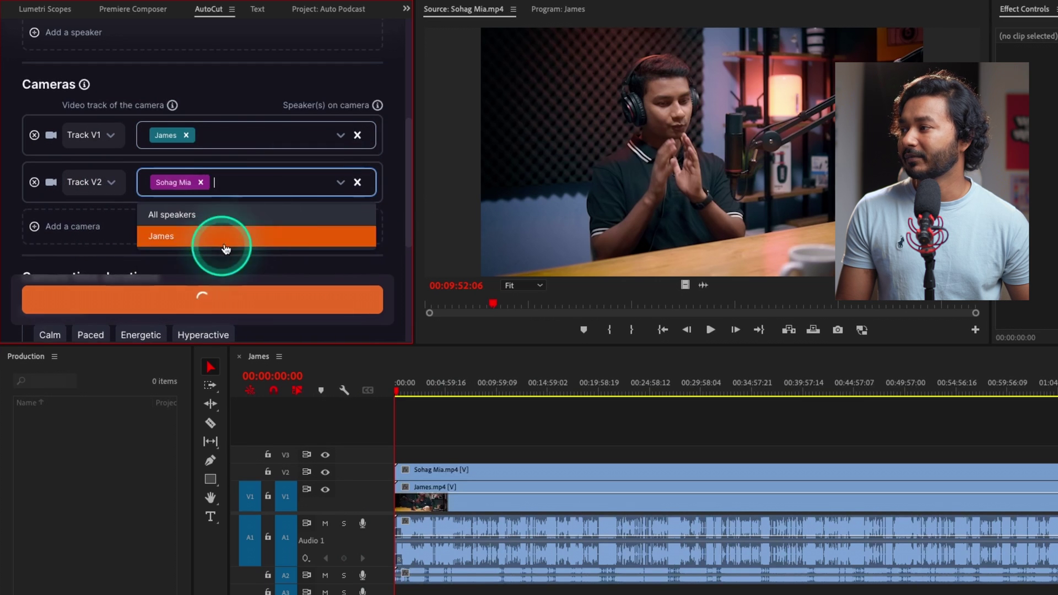
left_click(395, 189)
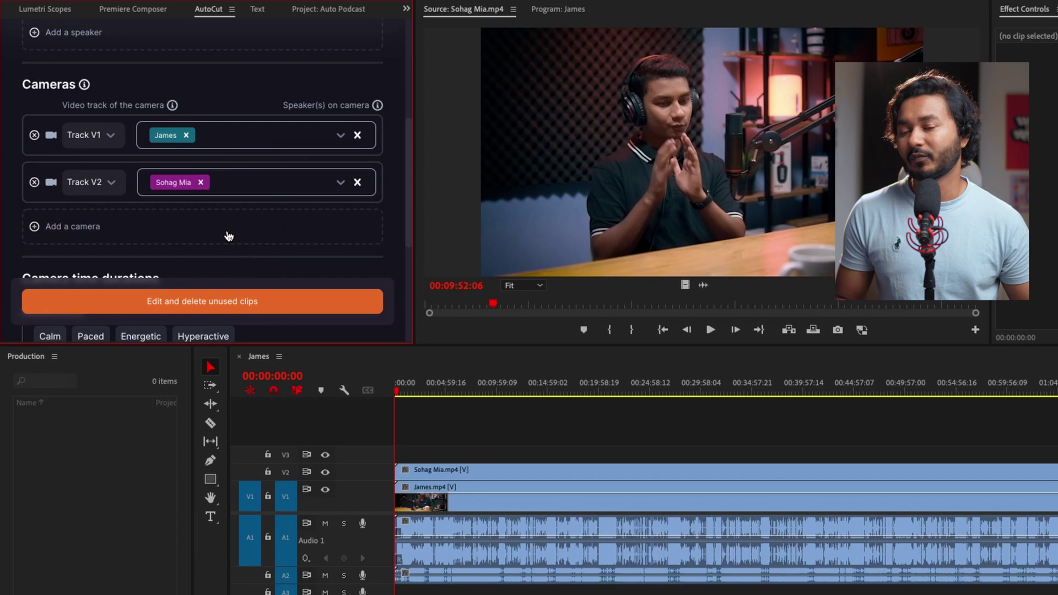
- Add a third camera on Track V3 with both speakers, then delete it
left_click(88, 234)
left_click(113, 236)
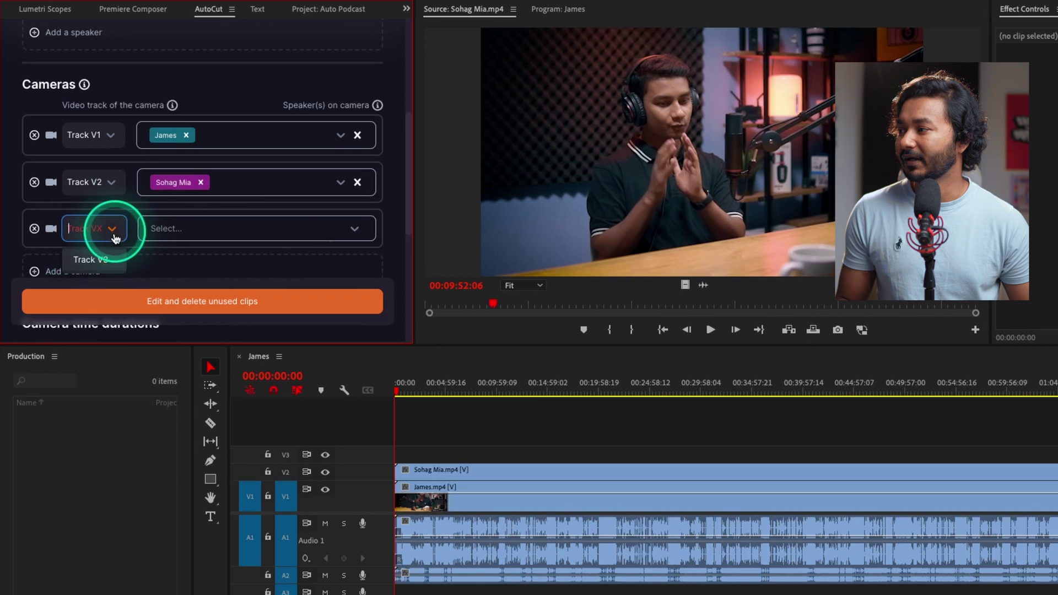
left_click(99, 260)
left_click(220, 226)
left_click(196, 284)
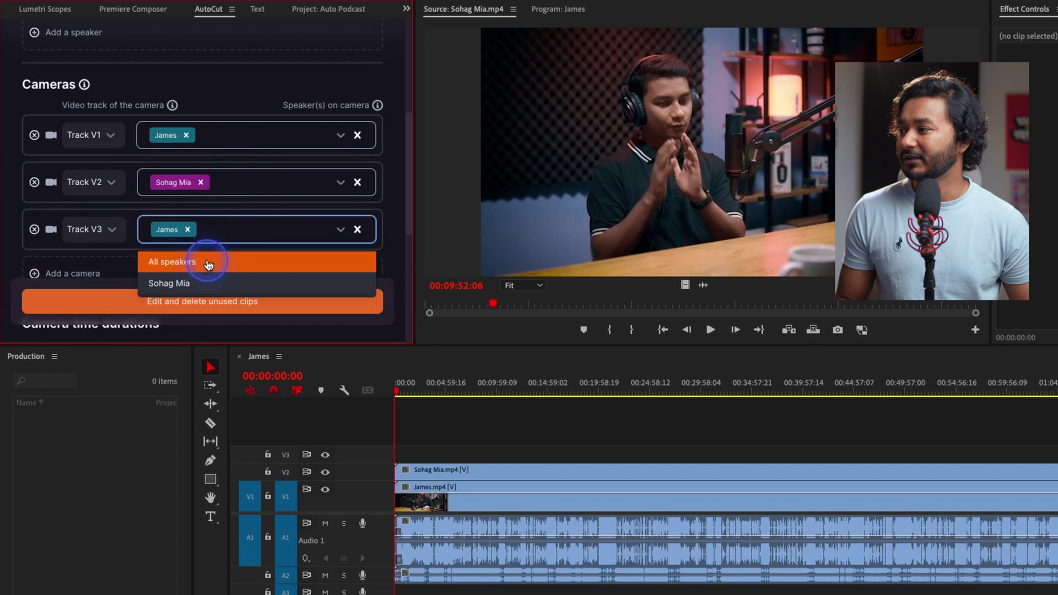
left_click(253, 229)
left_click(253, 229)
left_click(237, 280)
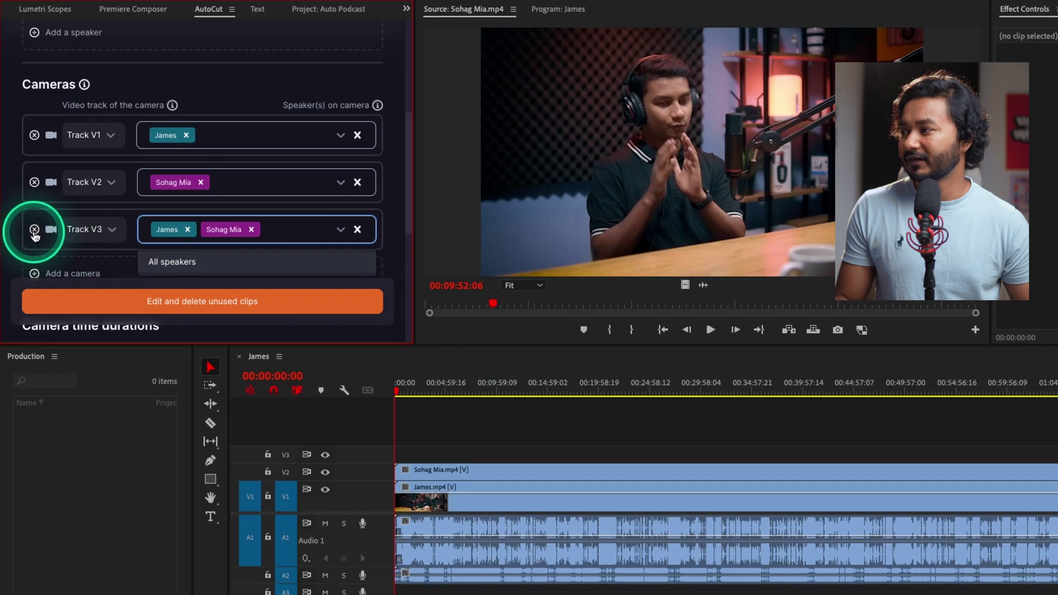
left_click(34, 228)
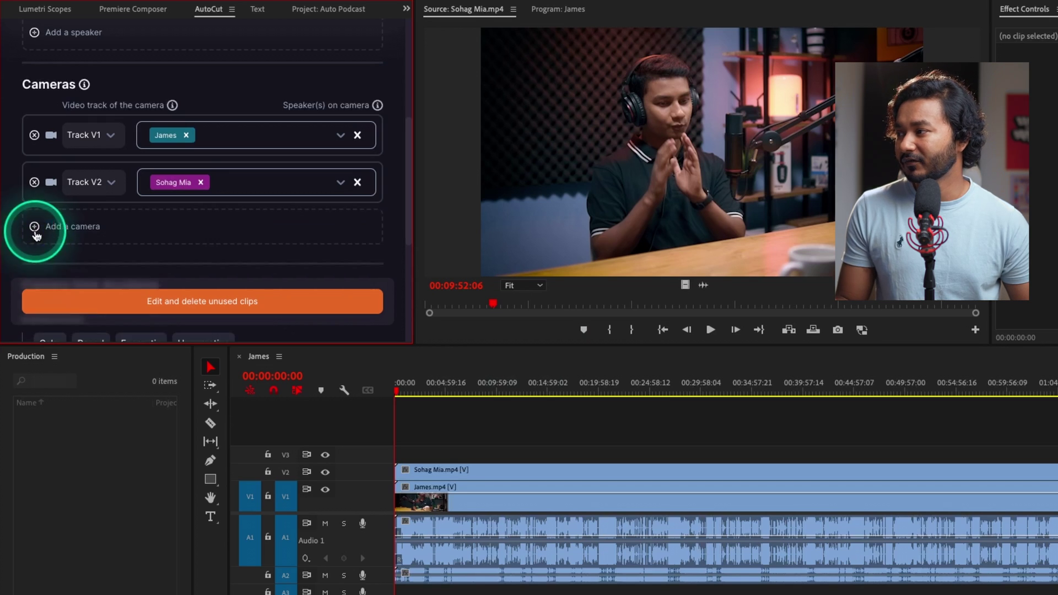
scroll(160, 220, "down", 4)
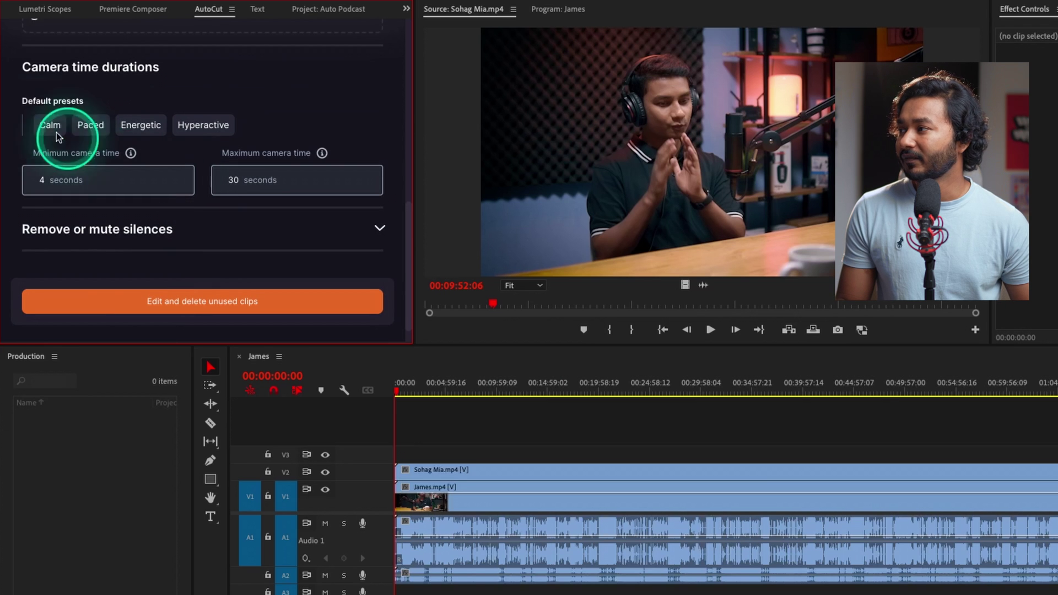
- Try the Hyperactive 2–10 second preset, then switch camera durations to Calm: 5 to 60 seconds
scroll(91, 209, "up", 2)
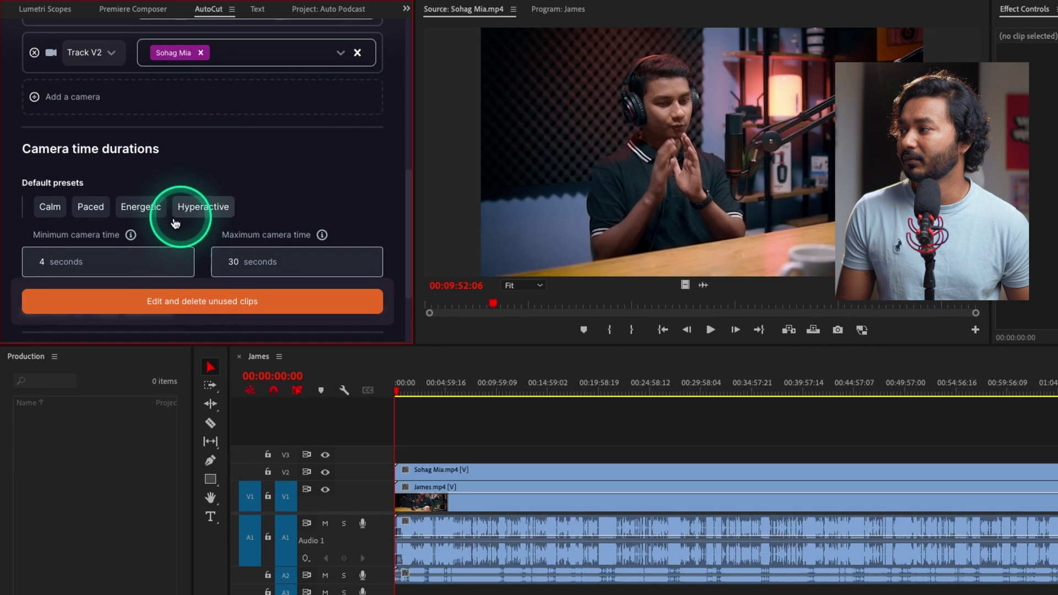
left_click(202, 210)
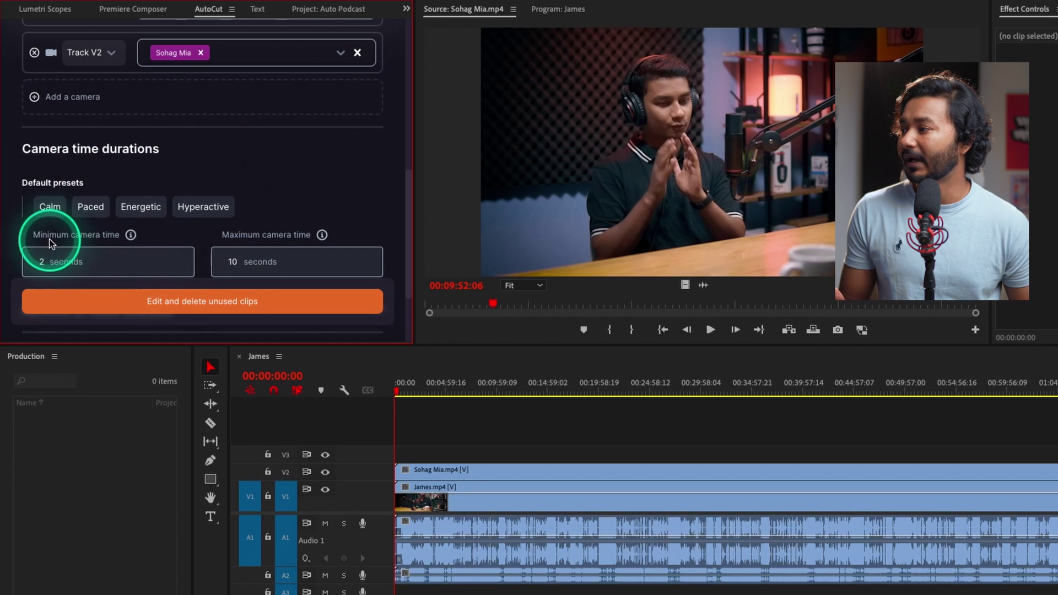
left_click_drag(51, 238, 120, 237)
left_click(62, 264)
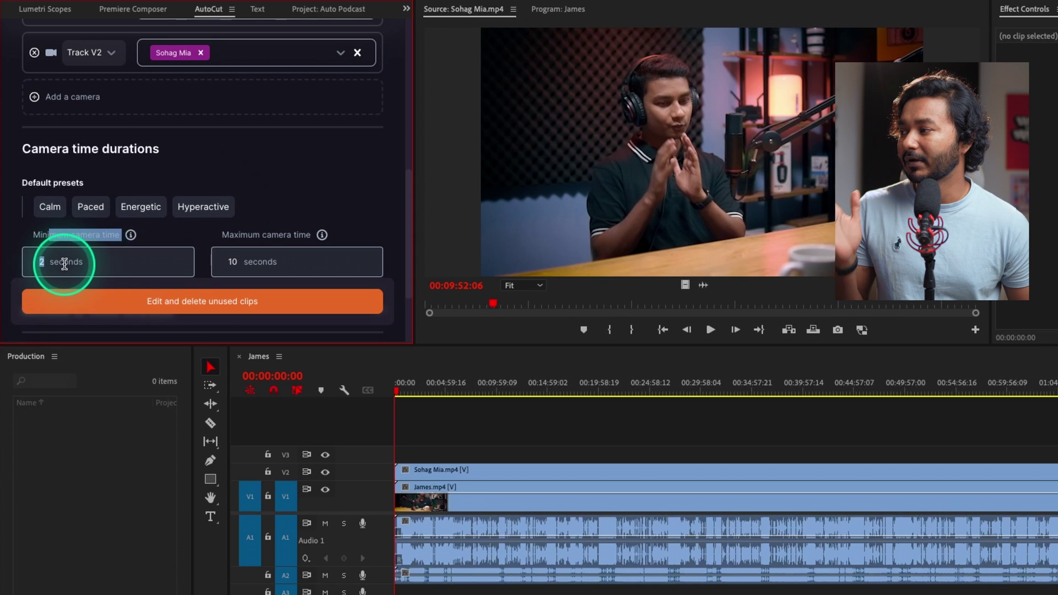
left_click(78, 238)
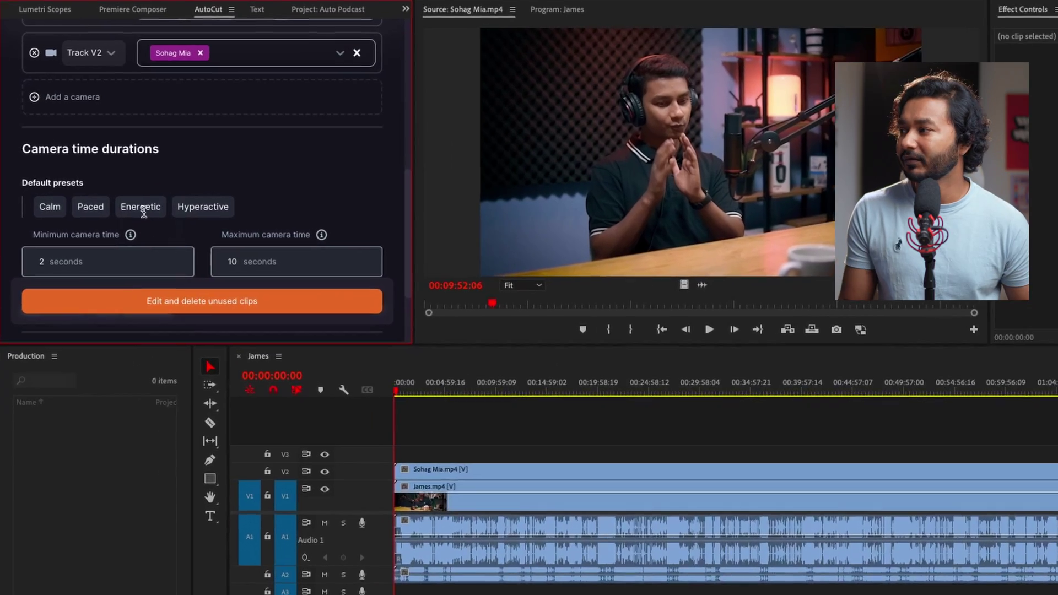
left_click(49, 206)
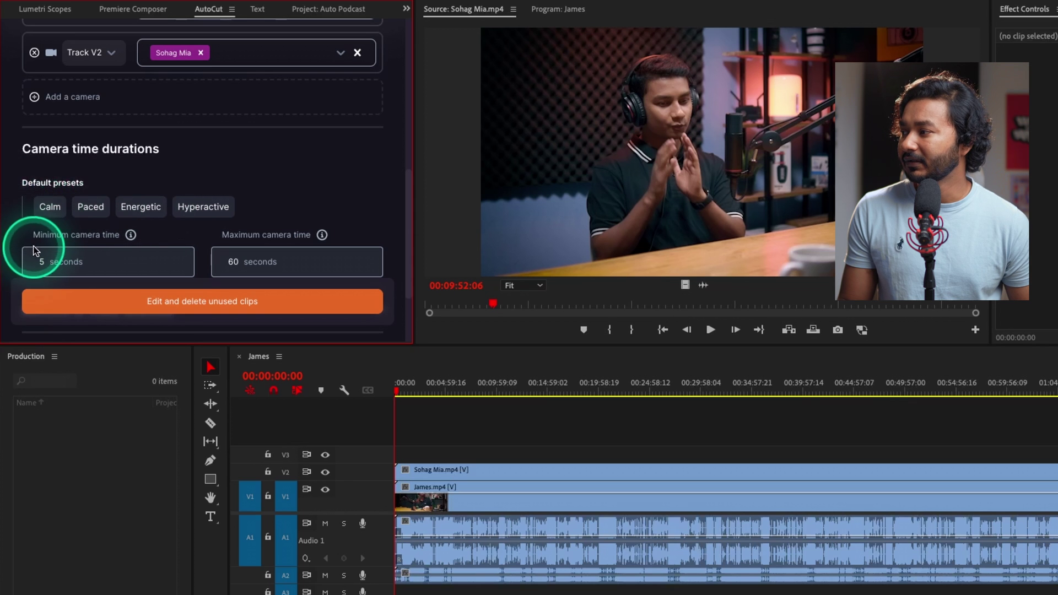
left_click_drag(102, 234, 93, 234)
left_click_drag(226, 236, 307, 234)
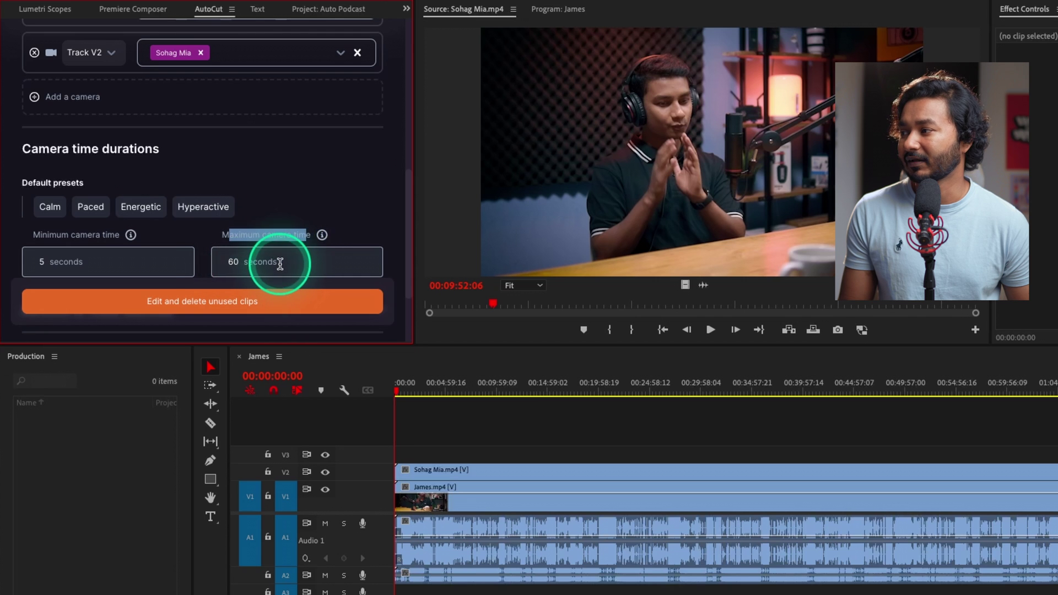
scroll(280, 263, "down", 2)
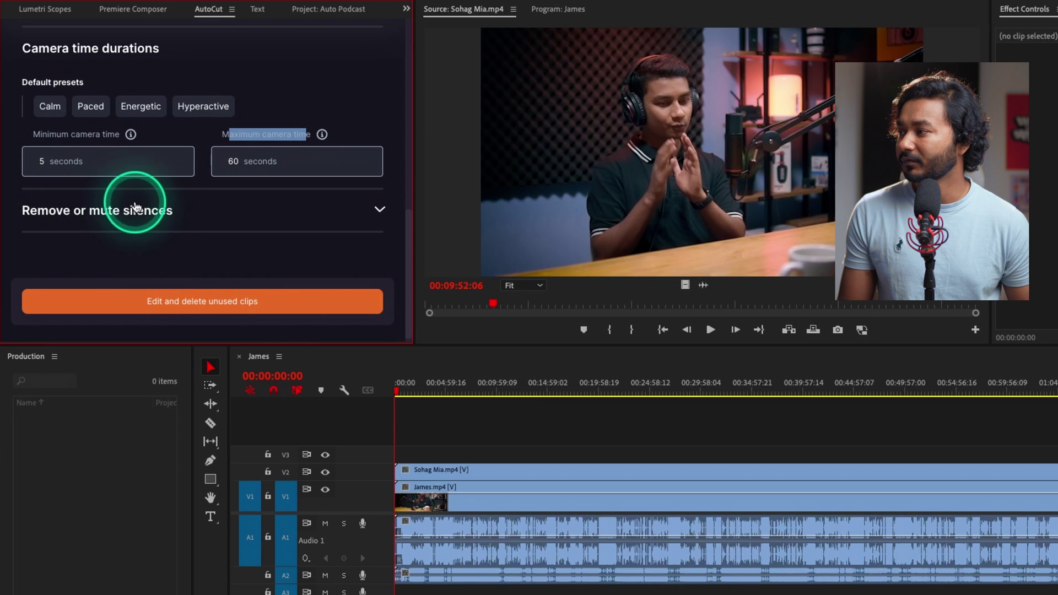
- Choose Remove silences and run Edit and delete unused clips
left_click(135, 207)
left_click(89, 234)
left_click(108, 232)
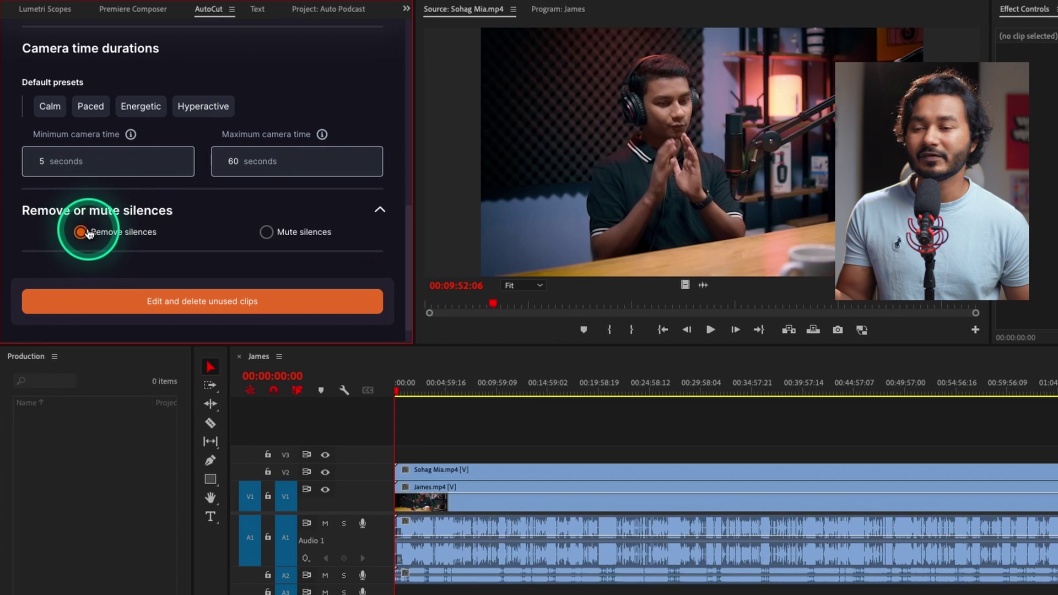
left_click(190, 312)
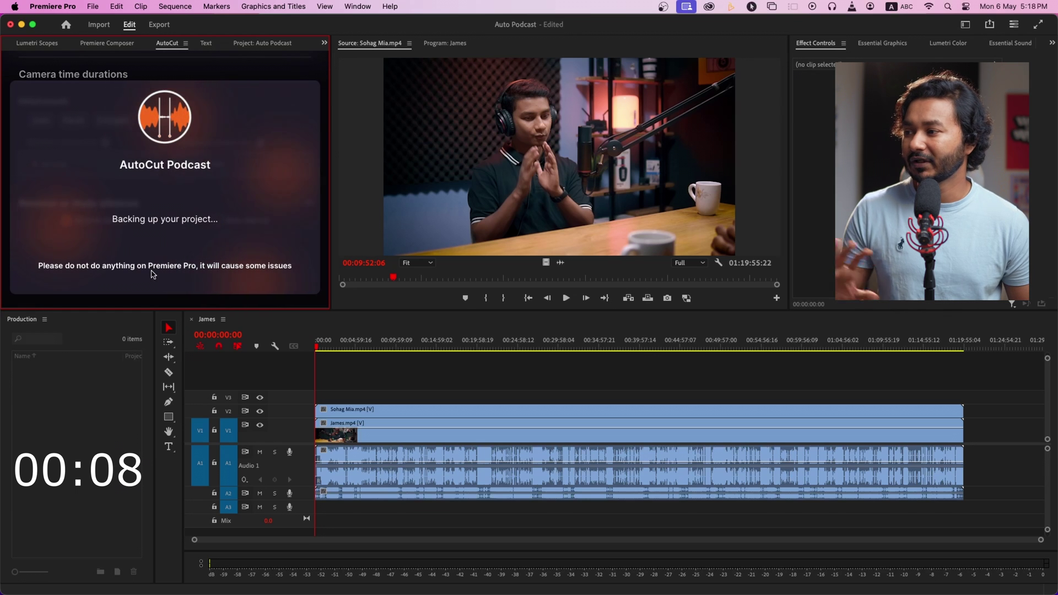
- Select the James.mp4 clip in the timeline while AutoCut backs up the project
left_click(528, 457)
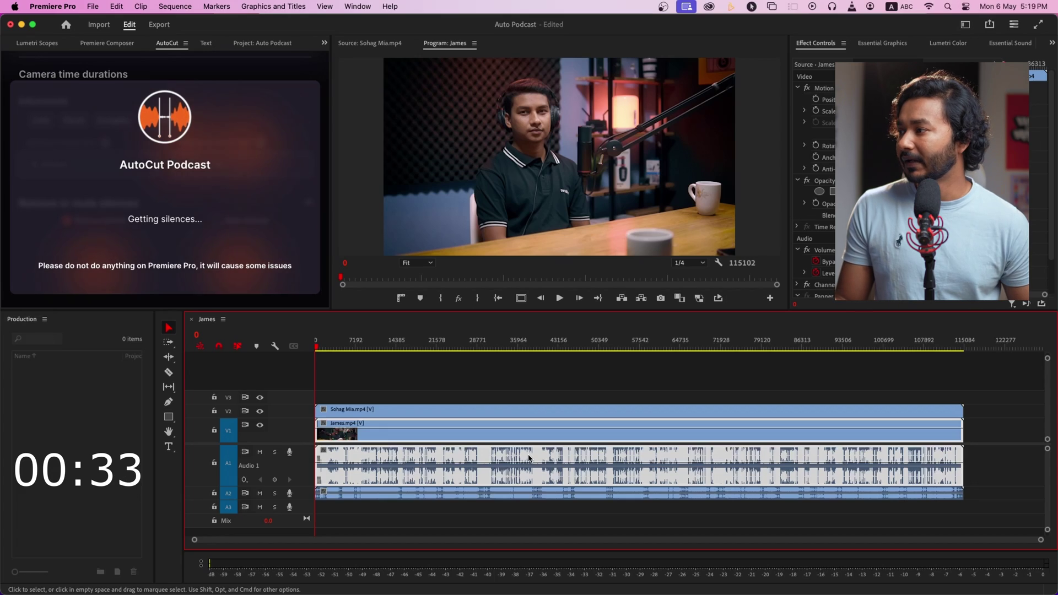
- Wait for AutoCut to finish all 190 edits on tracks V1 and V2
left_click(311, 392)
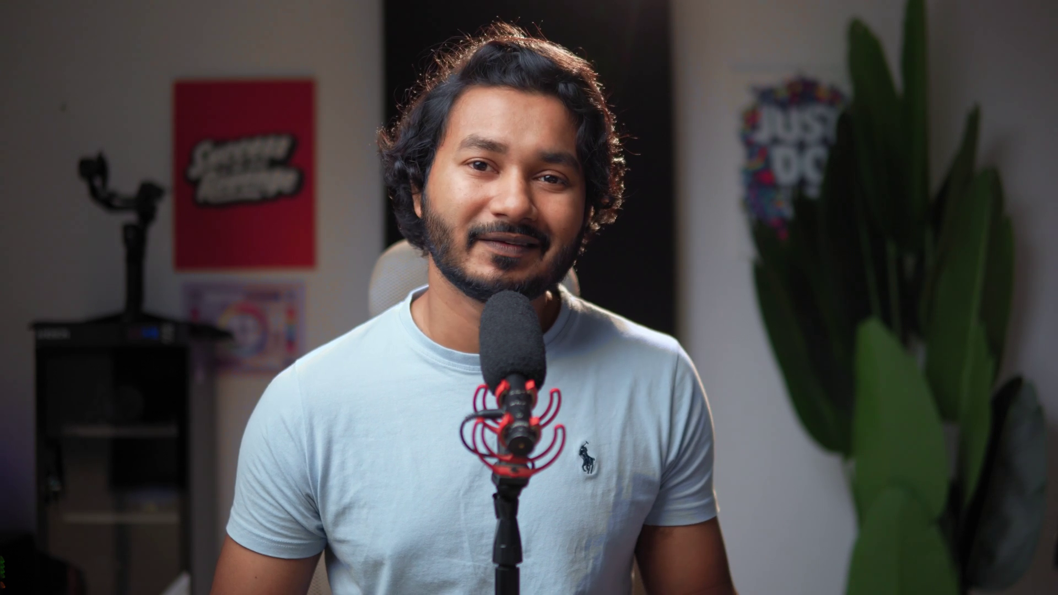
left_click(344, 518)
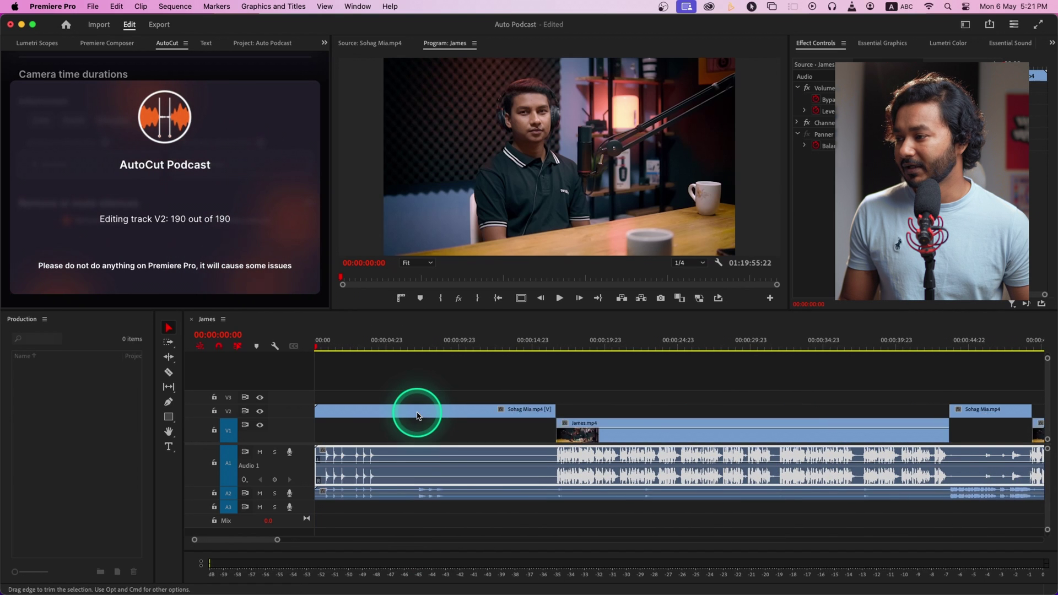
- Play the sequence from 00:00:41:08 to 00:00:46:05, then close the 'Process completed!' summary
left_click(587, 348)
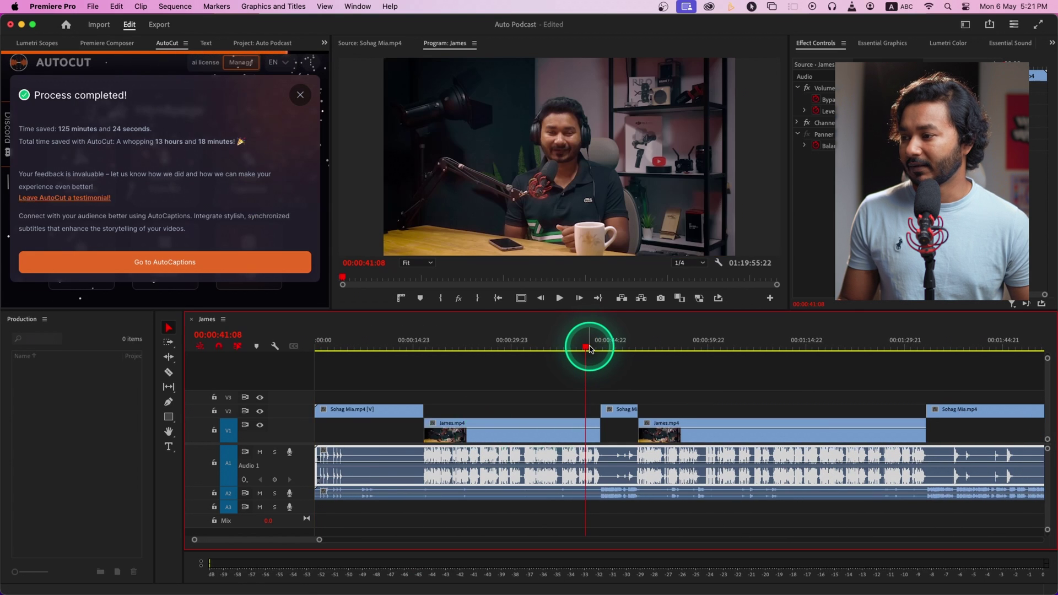
key("space")
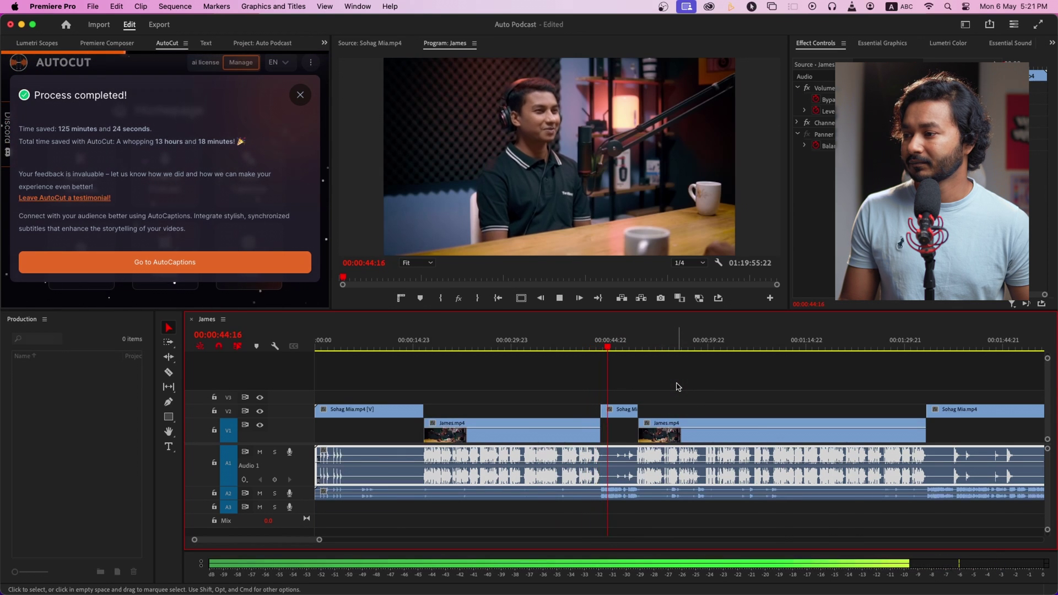
left_click(679, 385)
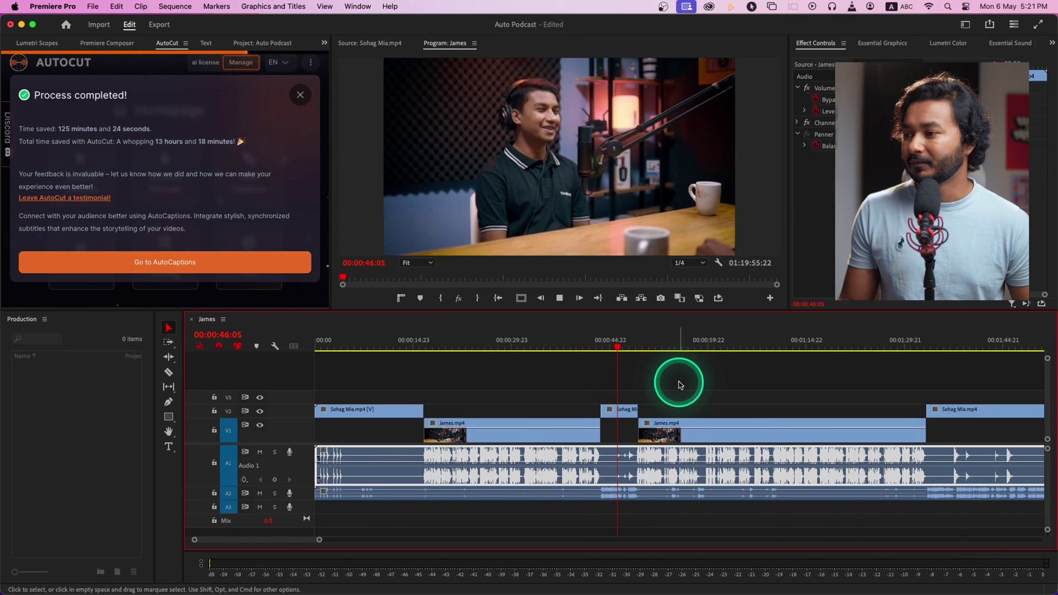
left_click(301, 96)
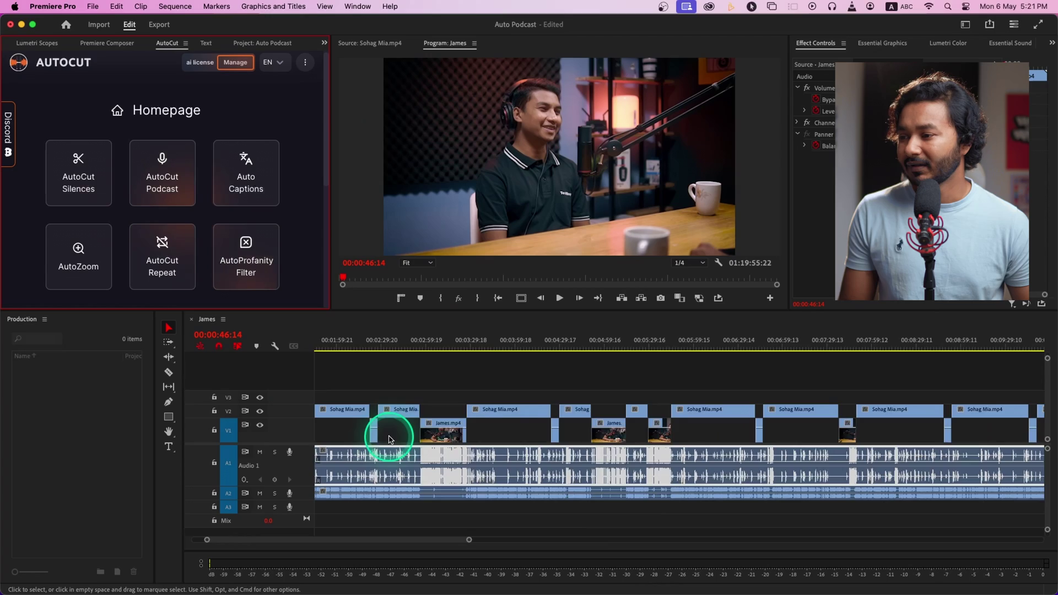
left_click(429, 437)
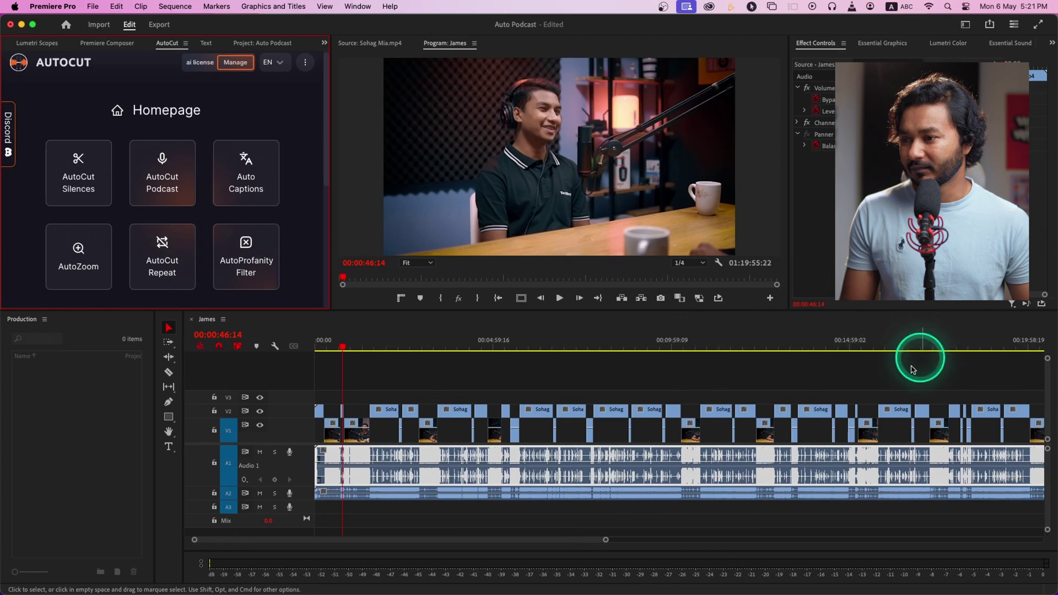
- Zoom the timeline to 00:46–00:50 and start playback from 00:47:47:12
left_click(848, 342)
scroll(831, 448, "up", 5)
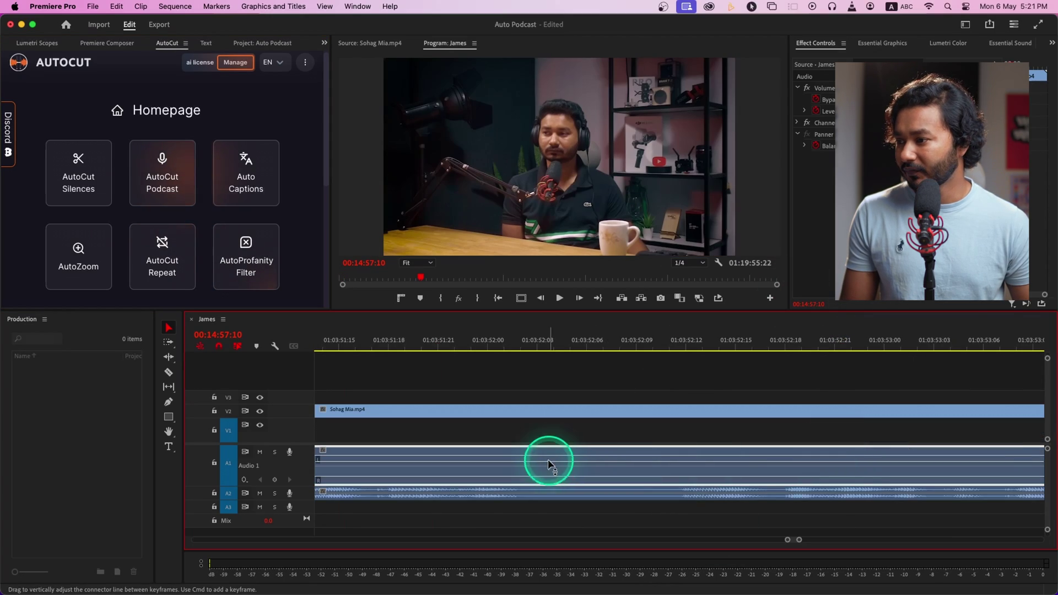
scroll(576, 439, "down", 3)
scroll(577, 435, "down", 3)
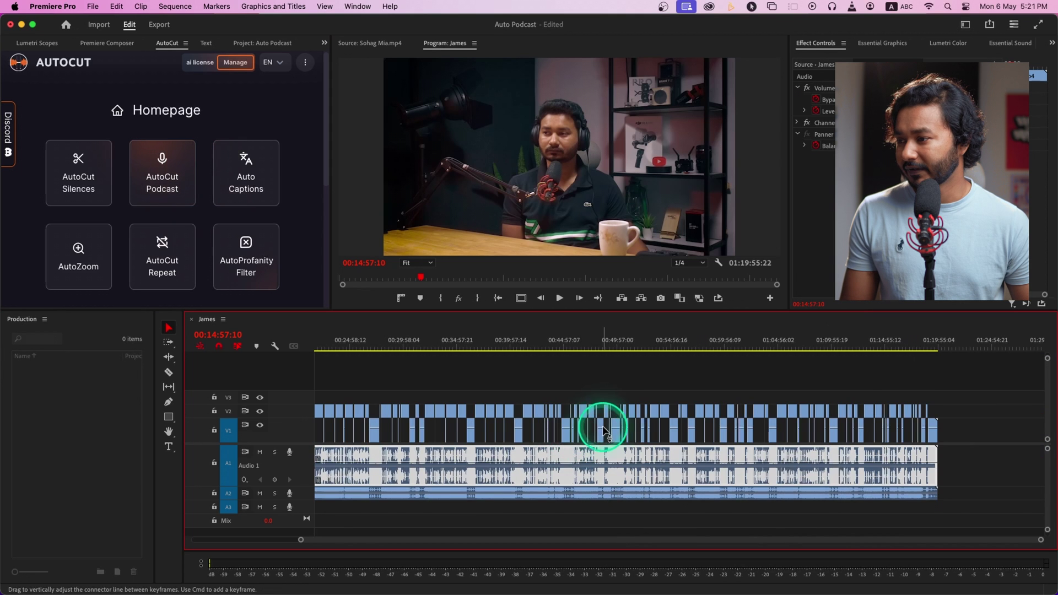
scroll(598, 421, "up", 4)
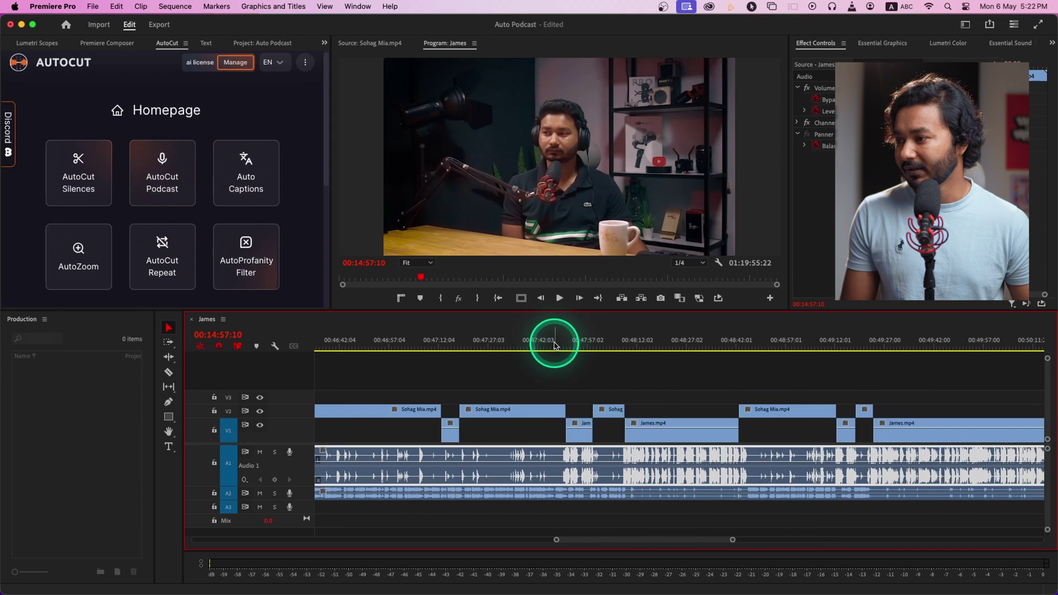
left_click(554, 341)
key("space")
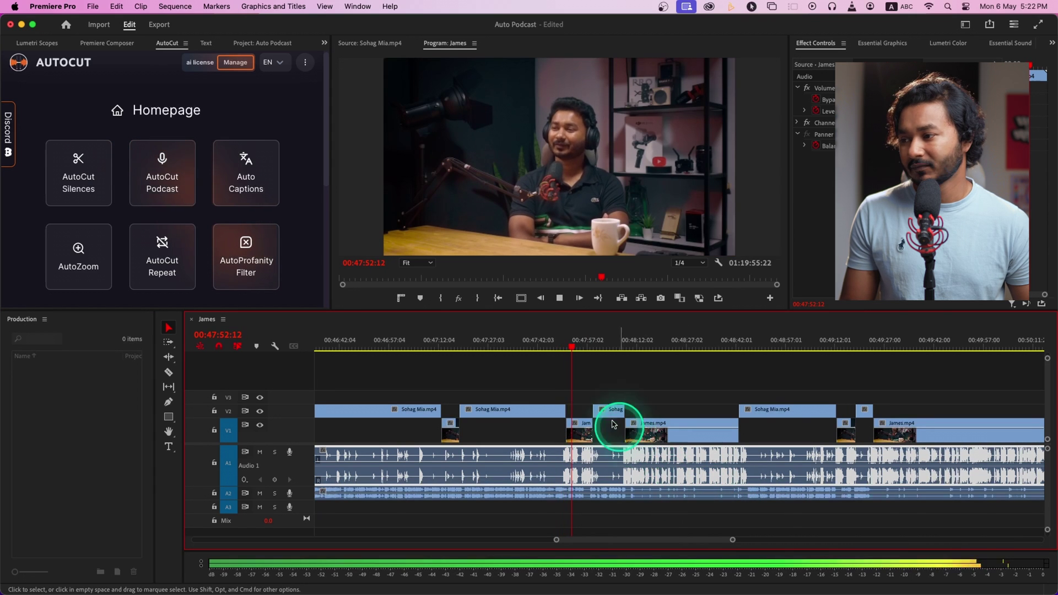
- Jump ahead to 00:47:59:03, pause, and resume playback from 00:48:05:17 to check the speaker cuts
left_click(587, 342)
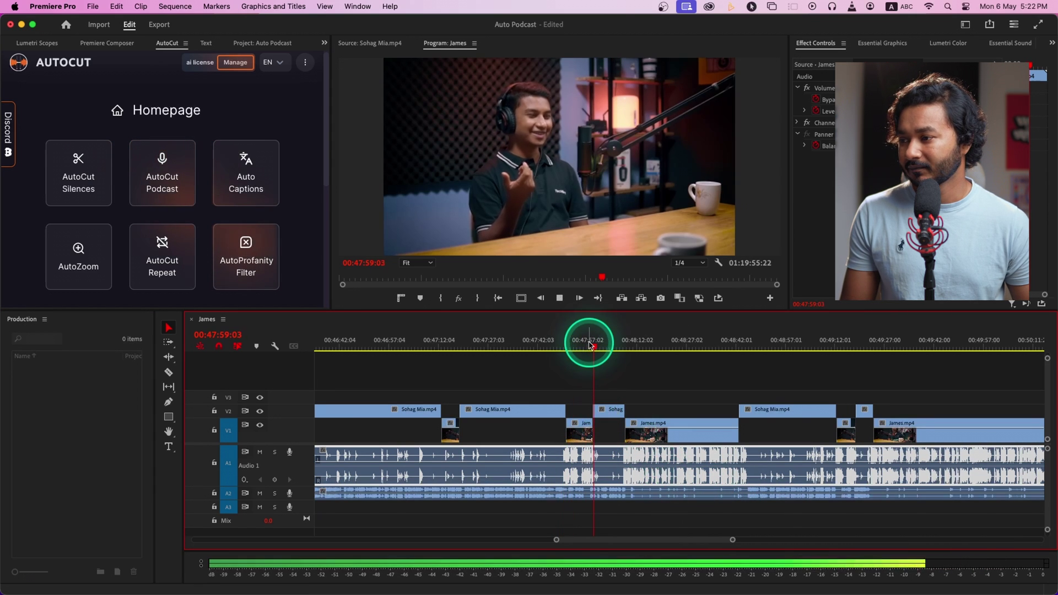
key("space")
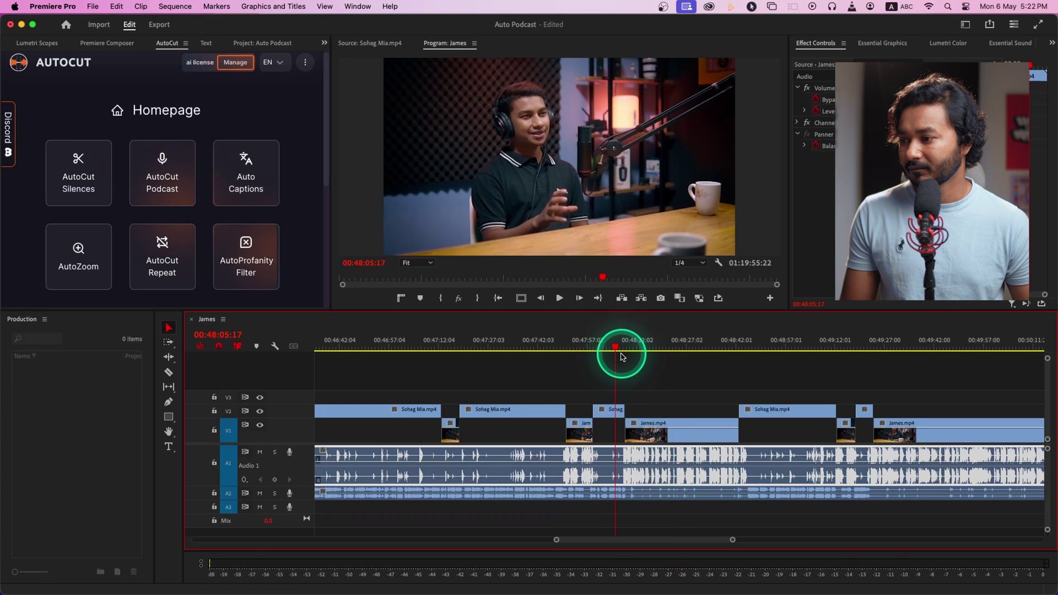
key("space")
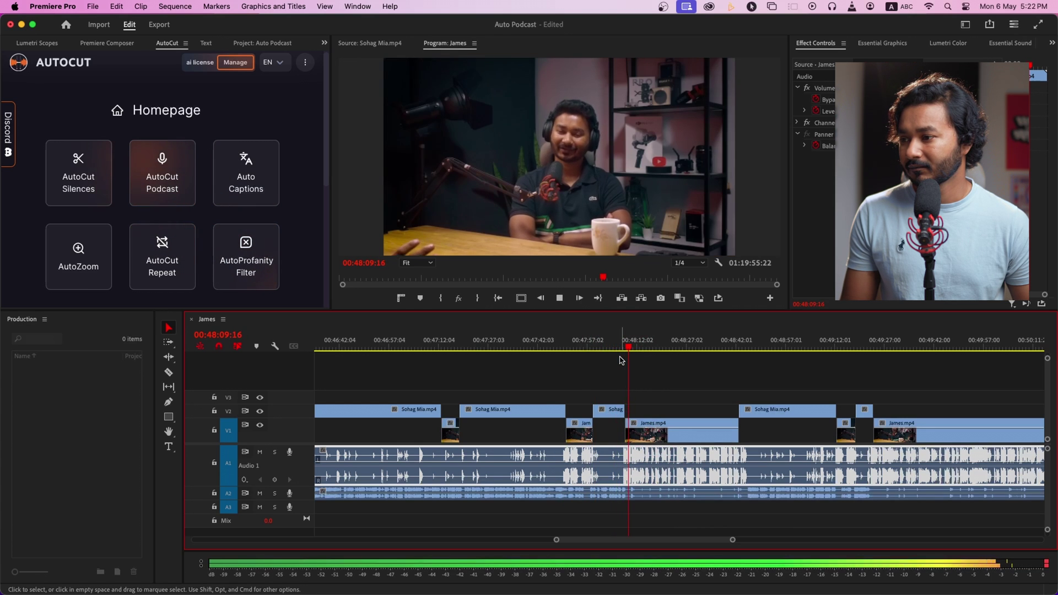
left_click(622, 359)
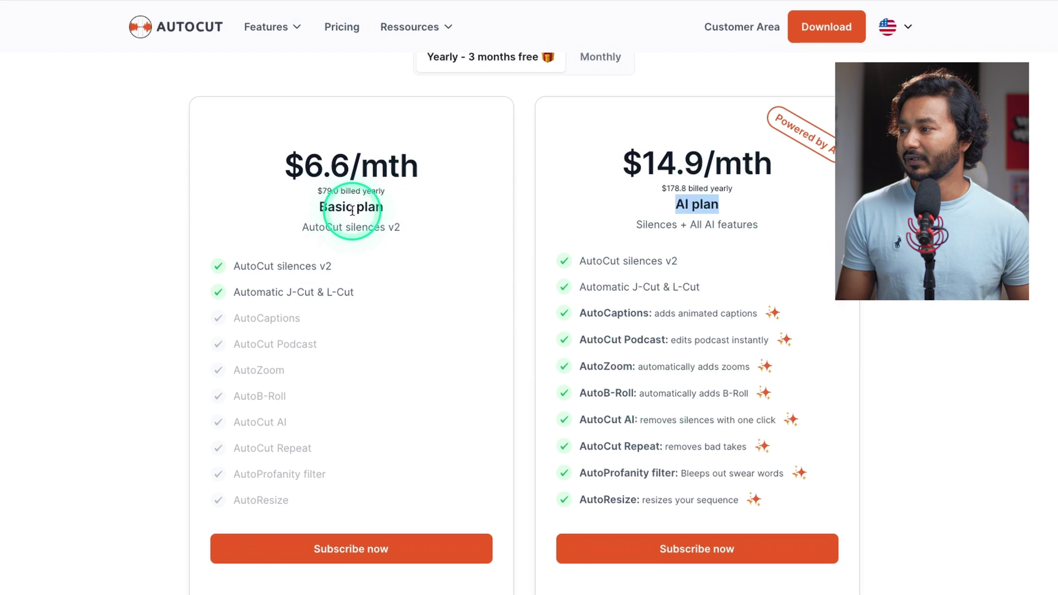
left_click_drag(318, 208, 388, 207)
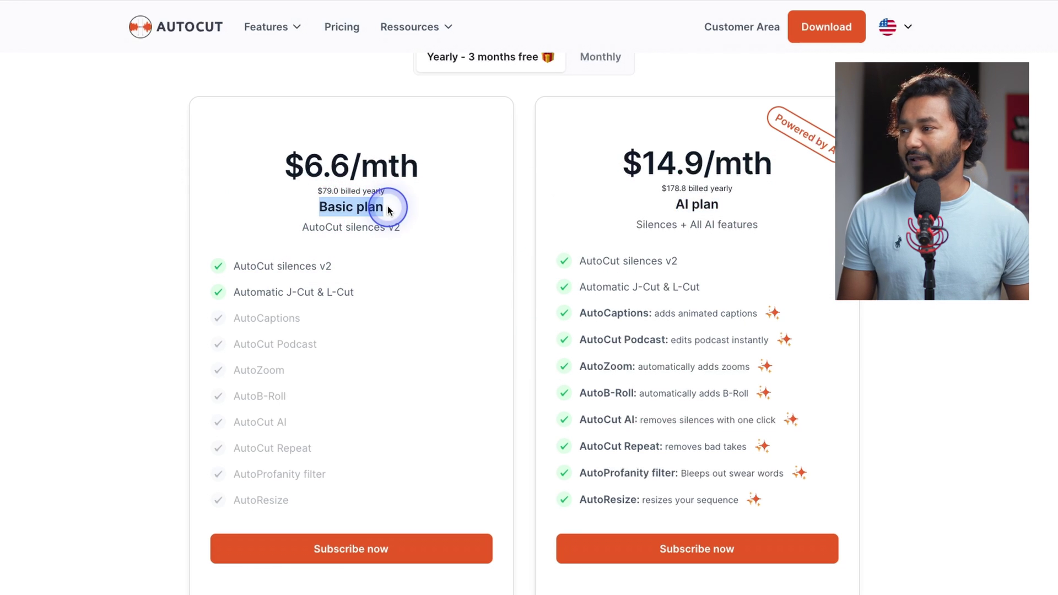
left_click_drag(719, 205, 688, 202)
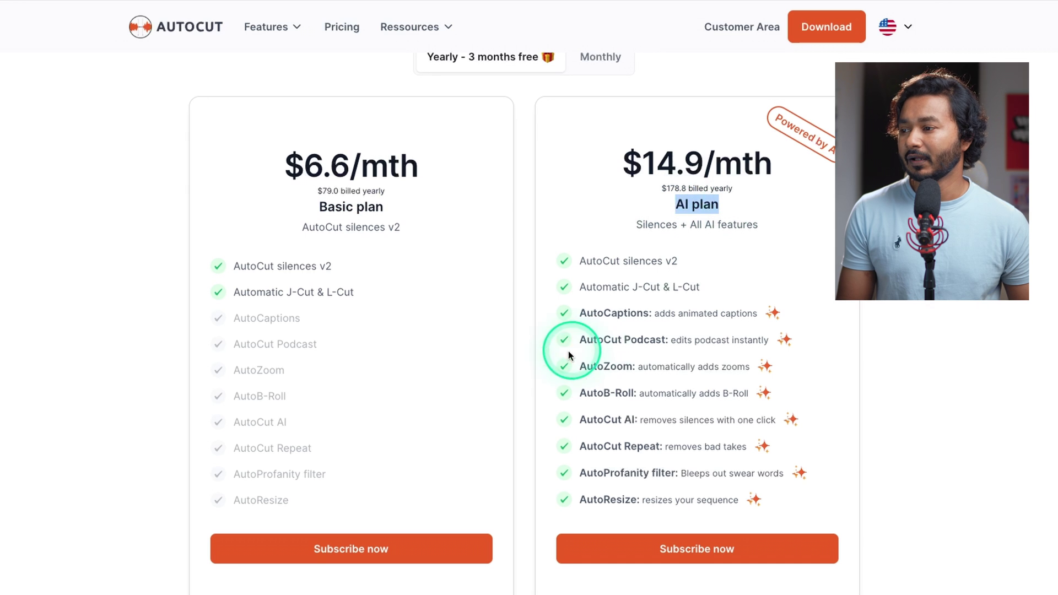
left_click_drag(577, 340, 654, 343)
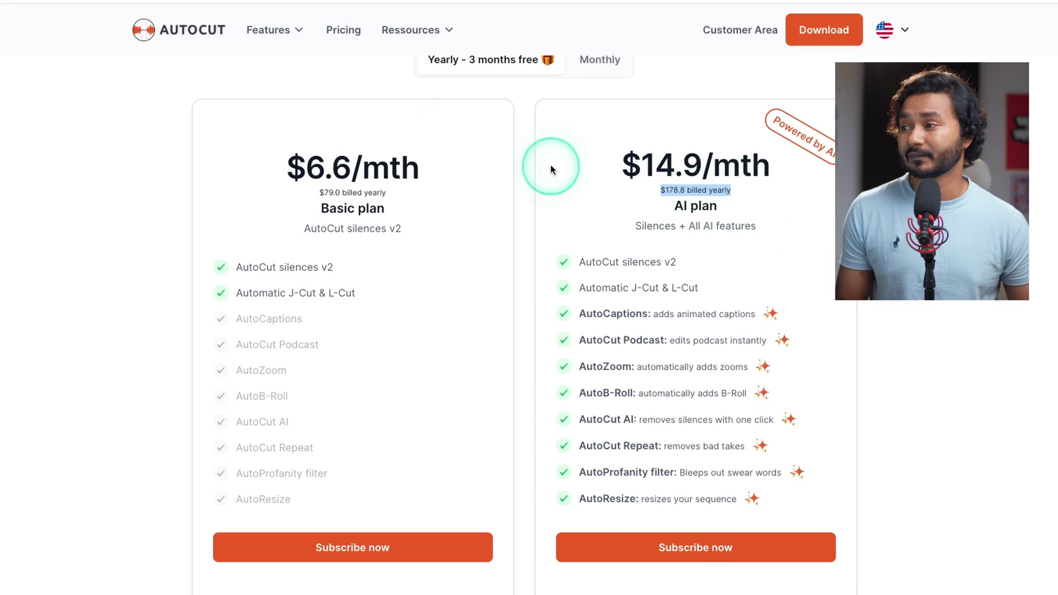
left_click_drag(386, 193, 346, 244)
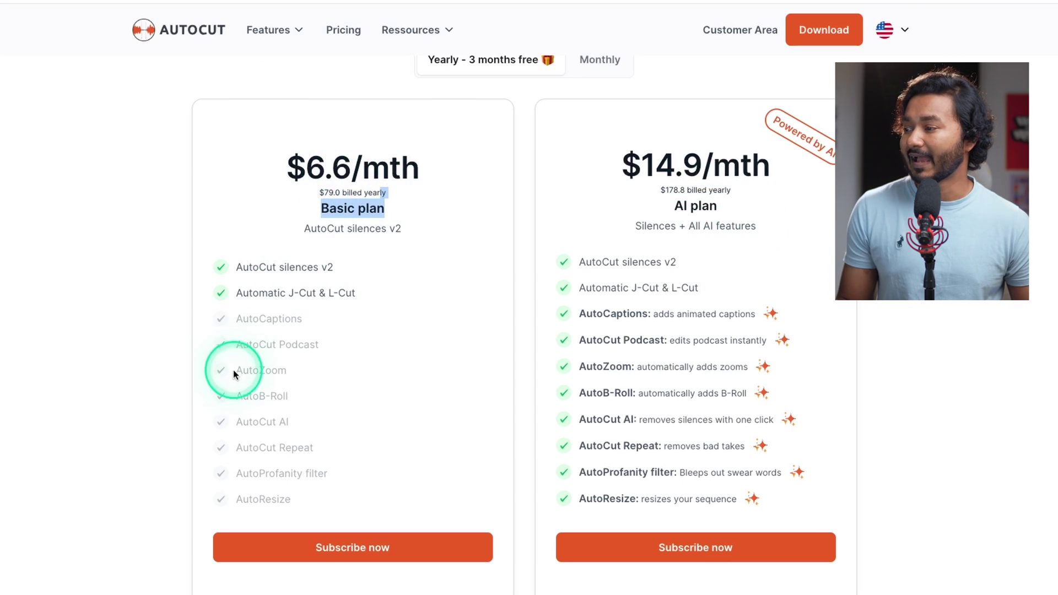
left_click_drag(233, 373, 279, 371)
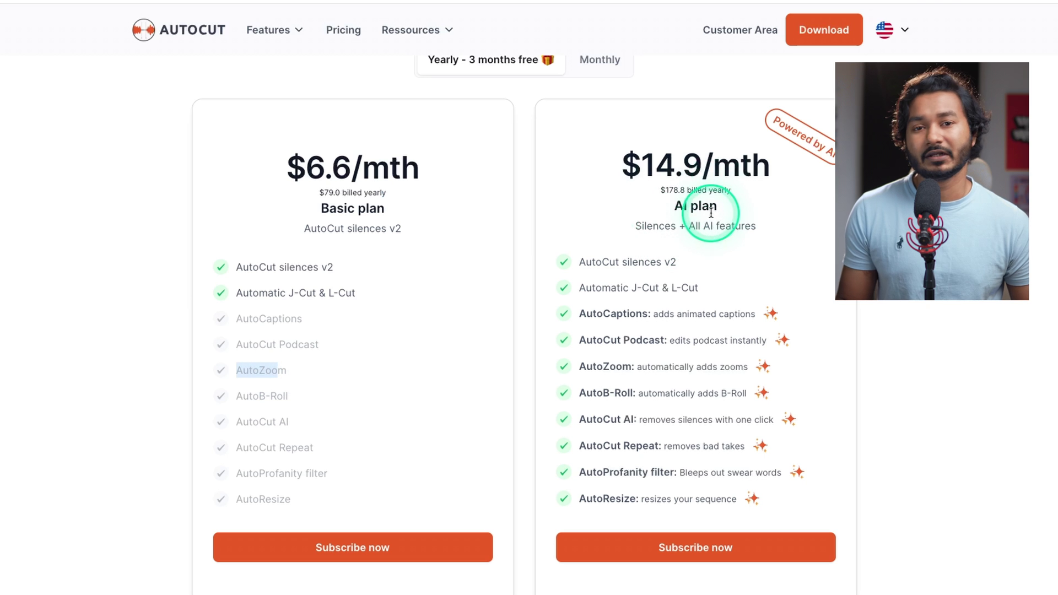
double_click(693, 209)
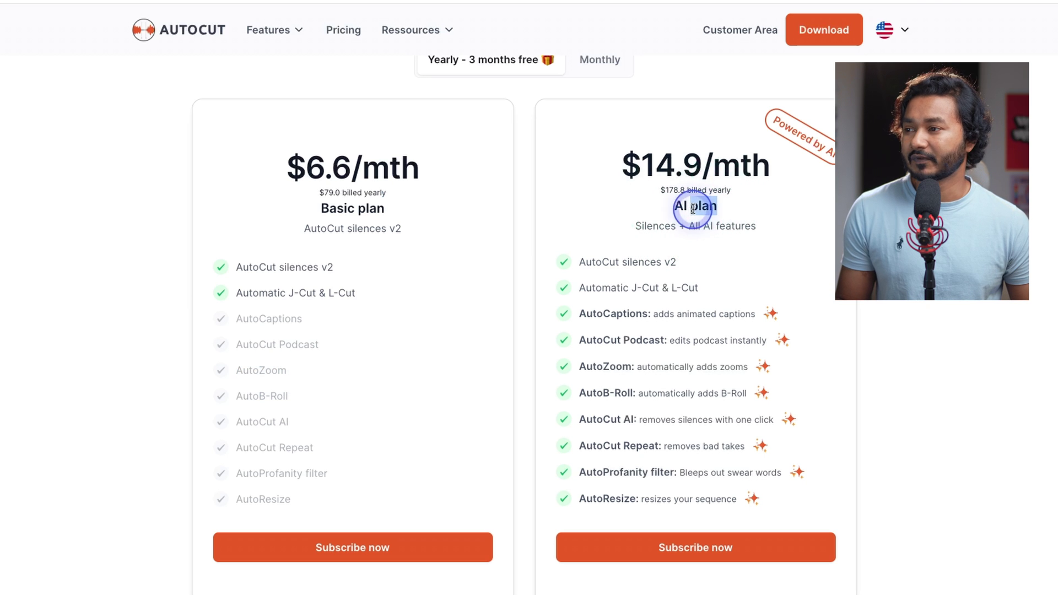